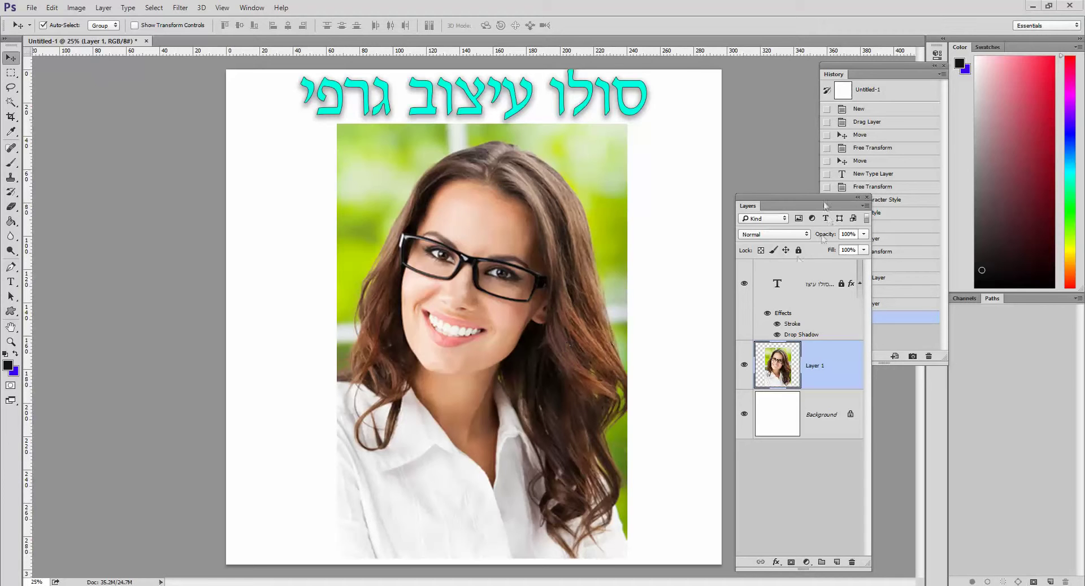
Duplicate the portrait layer, Layer 1, and undo a trial move of the copy.
left_click_drag(827, 197, 847, 139)
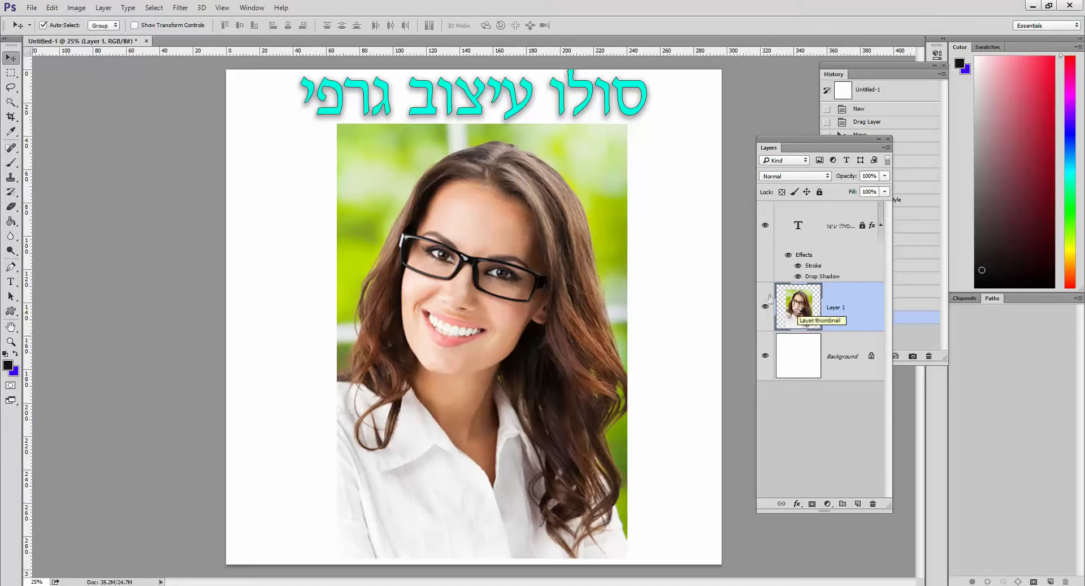
left_click_drag(798, 310, 856, 505)
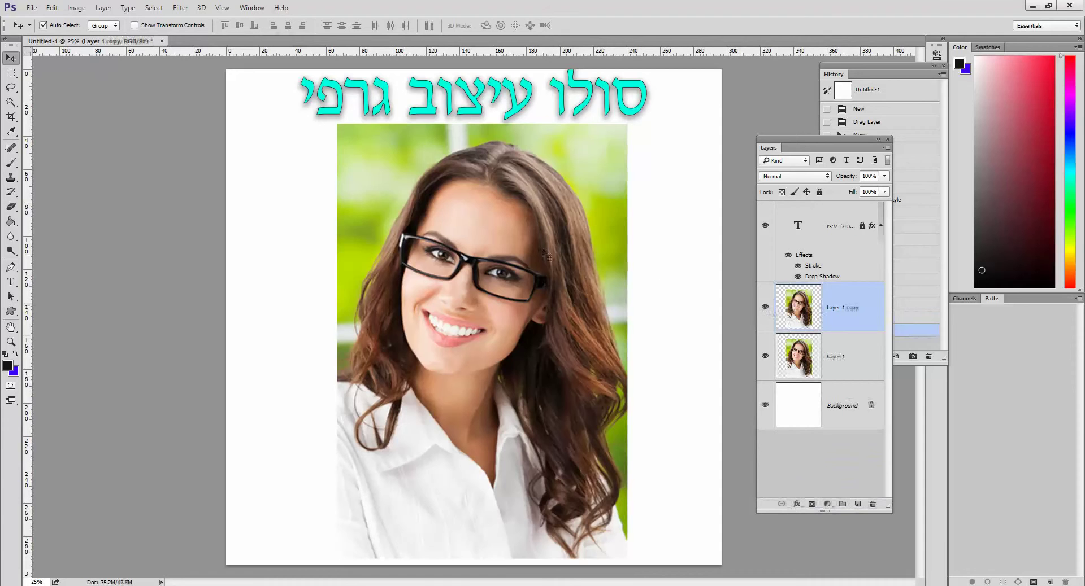
left_click_drag(539, 249, 483, 262)
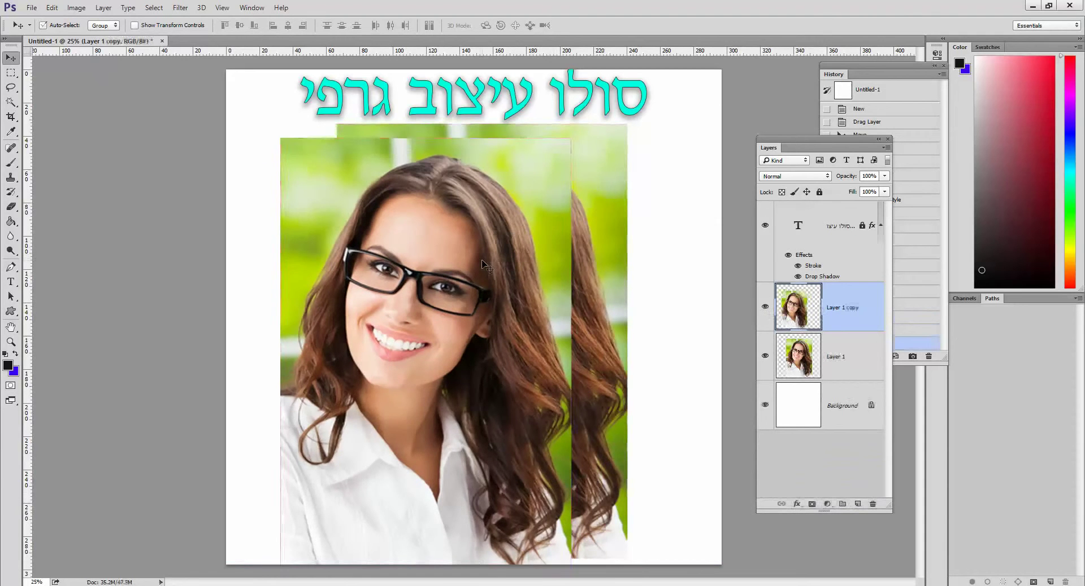
key("ctrl+z")
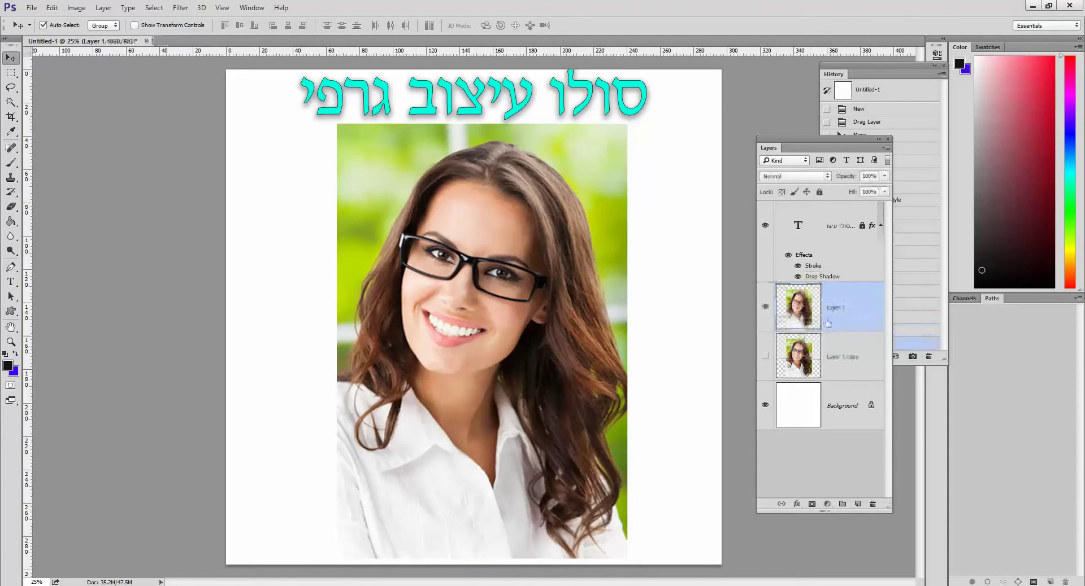
Rename the hidden duplicate portrait layer beneath Layer 1 as המשוכפלת.
double_click(834, 357)
type("שחור")
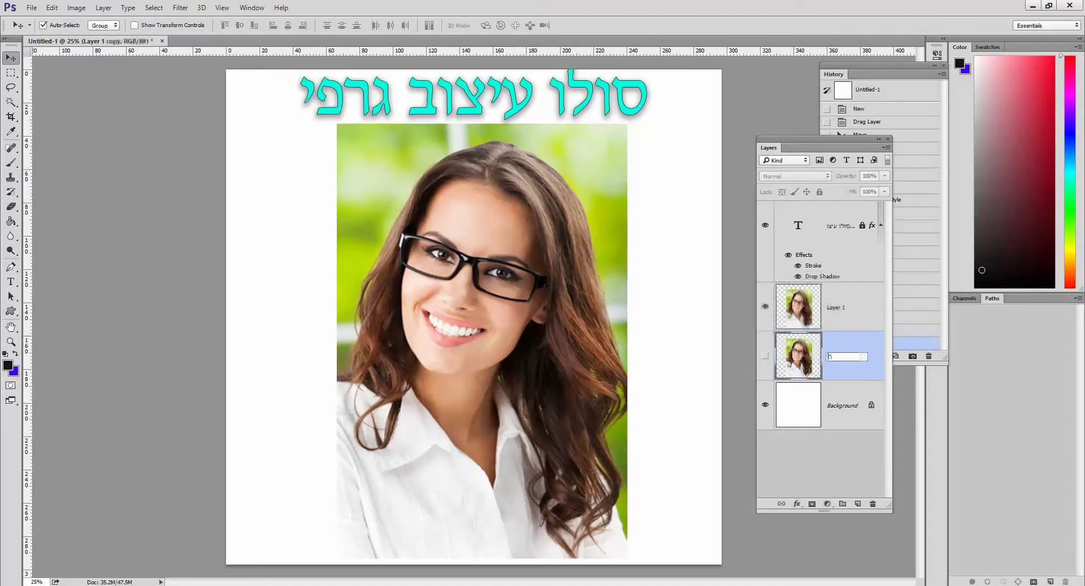
type(" המשוכפלת")
key("Return")
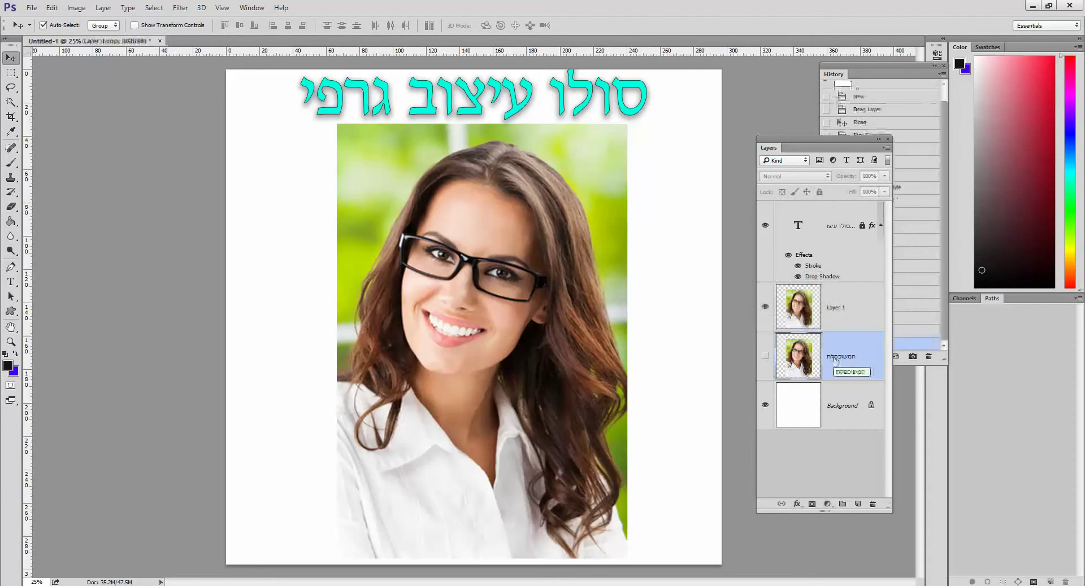
Delete two vertical and two horizontal rectangular strips from Layer 1 to split the portrait into nine separate tiles.
left_click(839, 311)
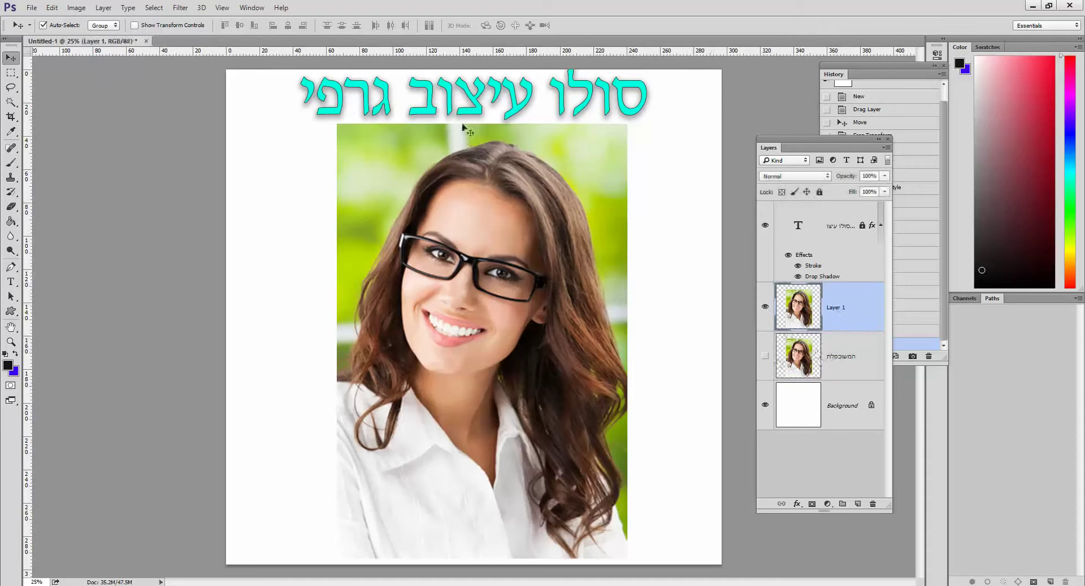
left_click(11, 73)
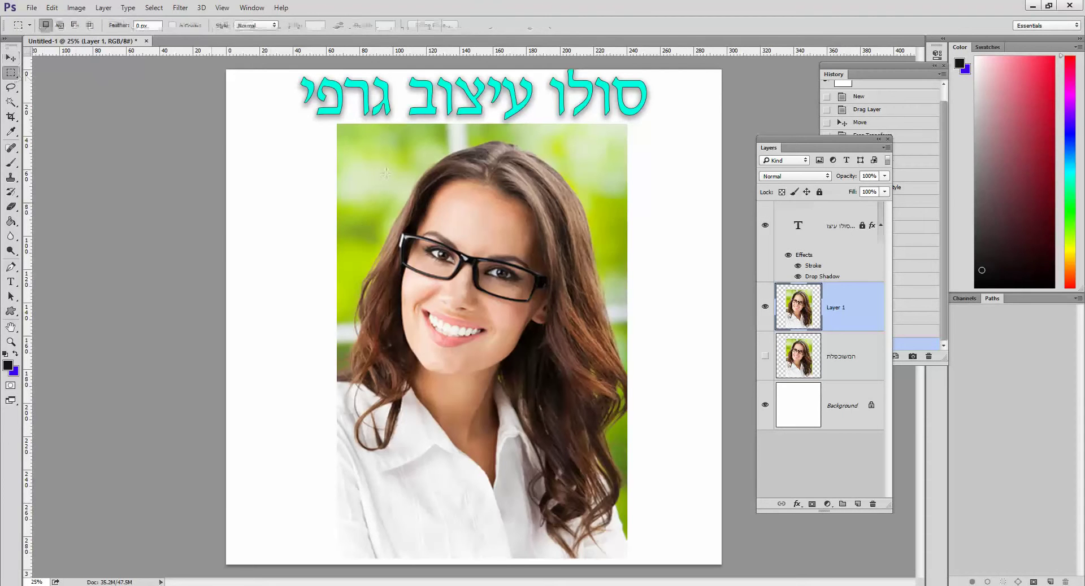
left_click_drag(388, 108, 411, 564)
key("Delete")
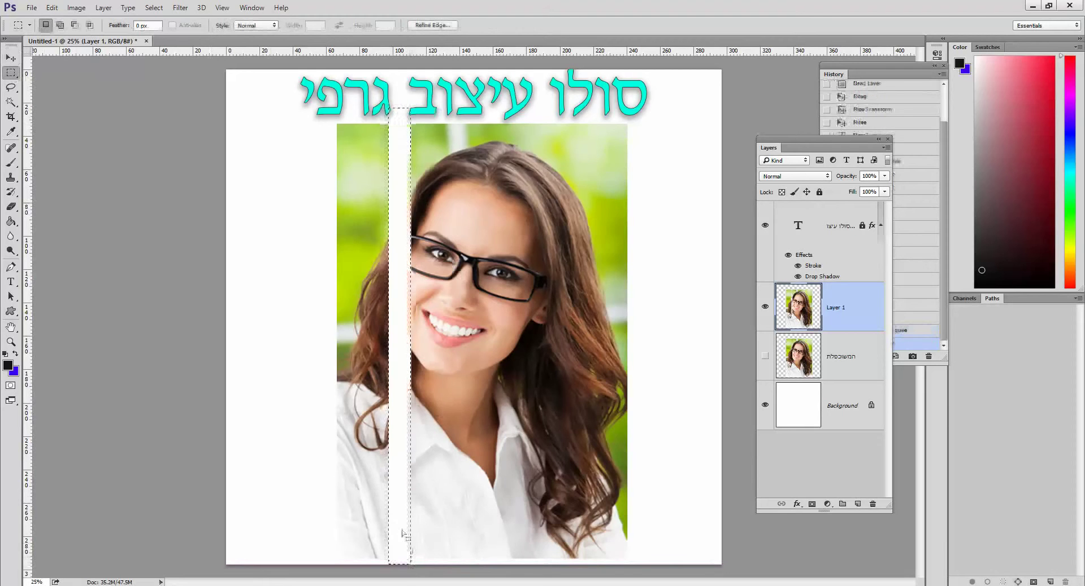
left_click_drag(285, 443, 667, 471)
key("Delete")
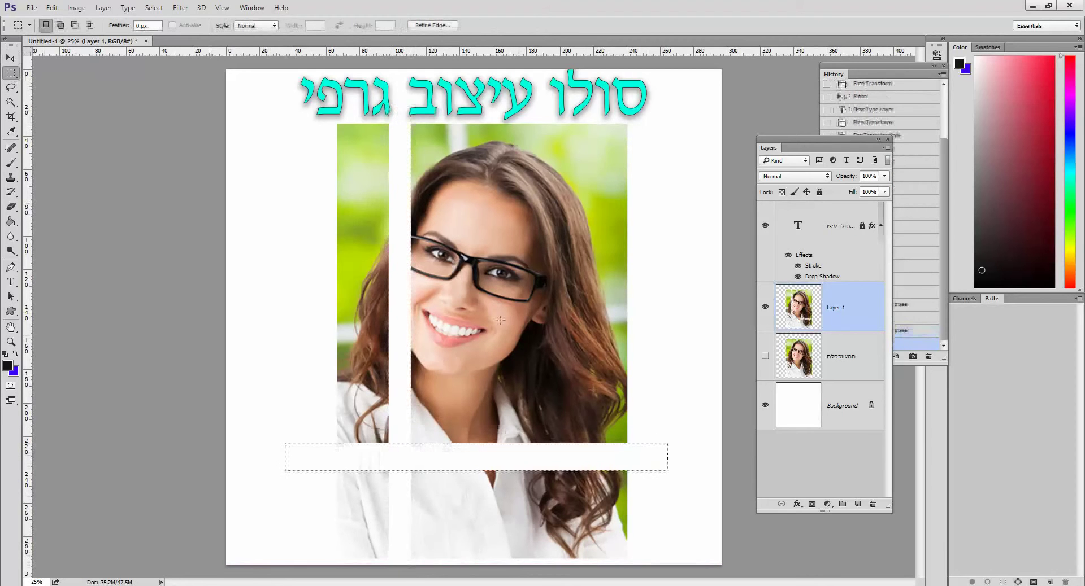
left_click_drag(315, 245, 690, 269)
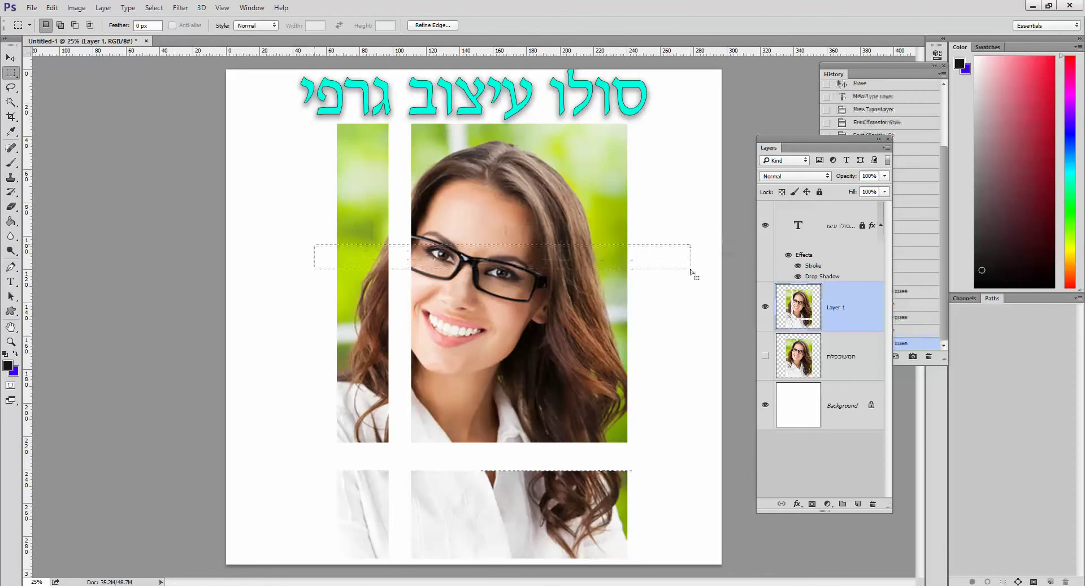
key("Delete")
left_click_drag(529, 102, 564, 565)
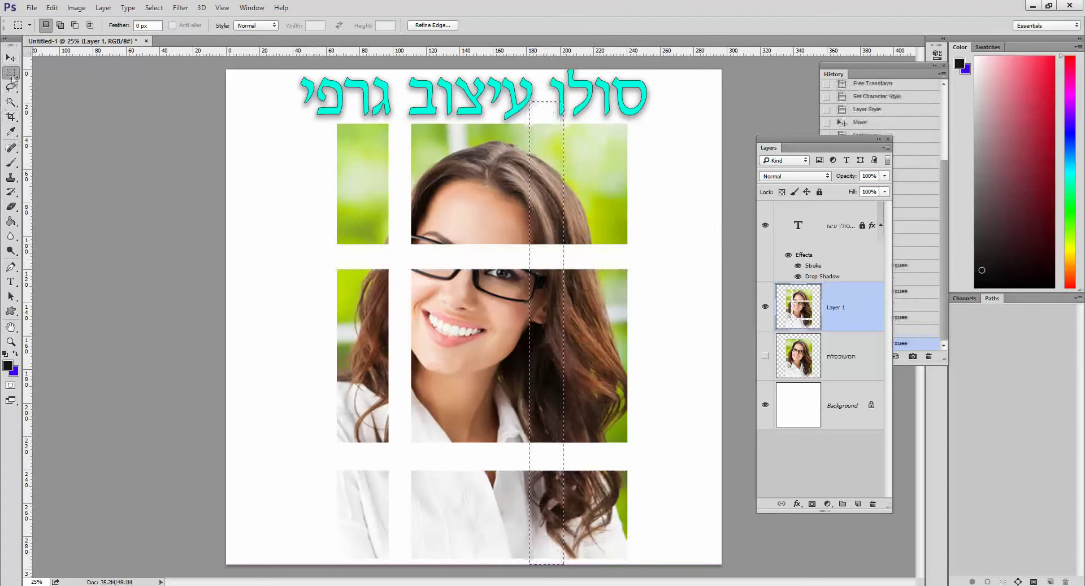
key("Delete")
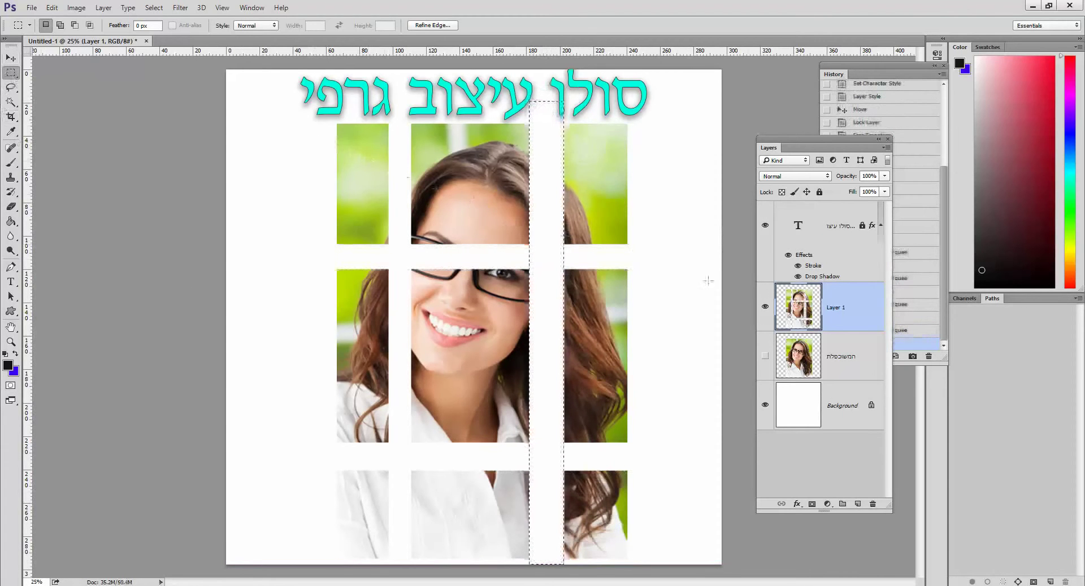
Load the nine tiles of Layer 1 as a selection and add a new layer named הצללה above it.
left_click(800, 320, "ctrl")
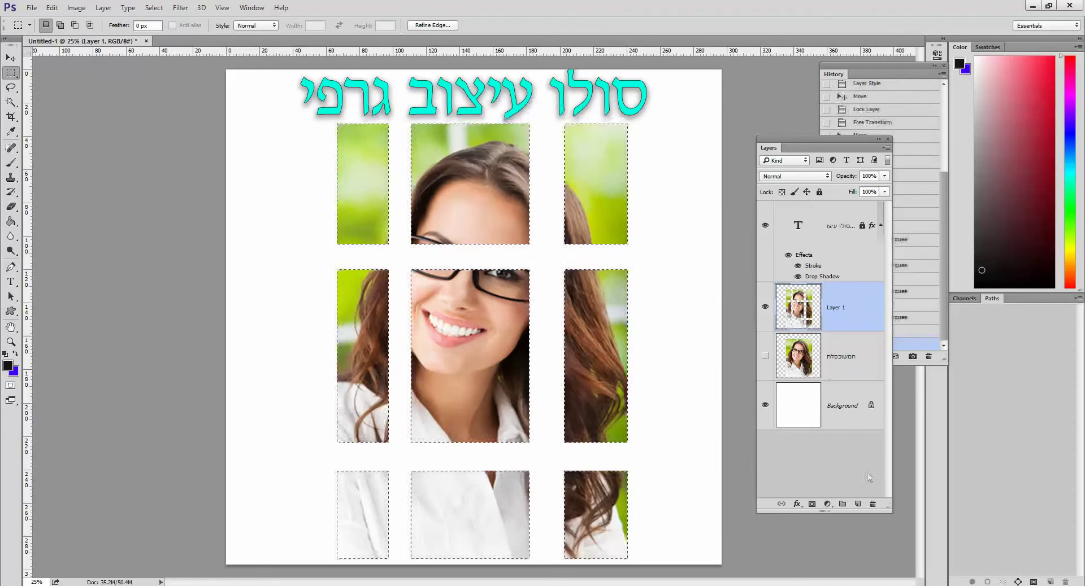
left_click(857, 504)
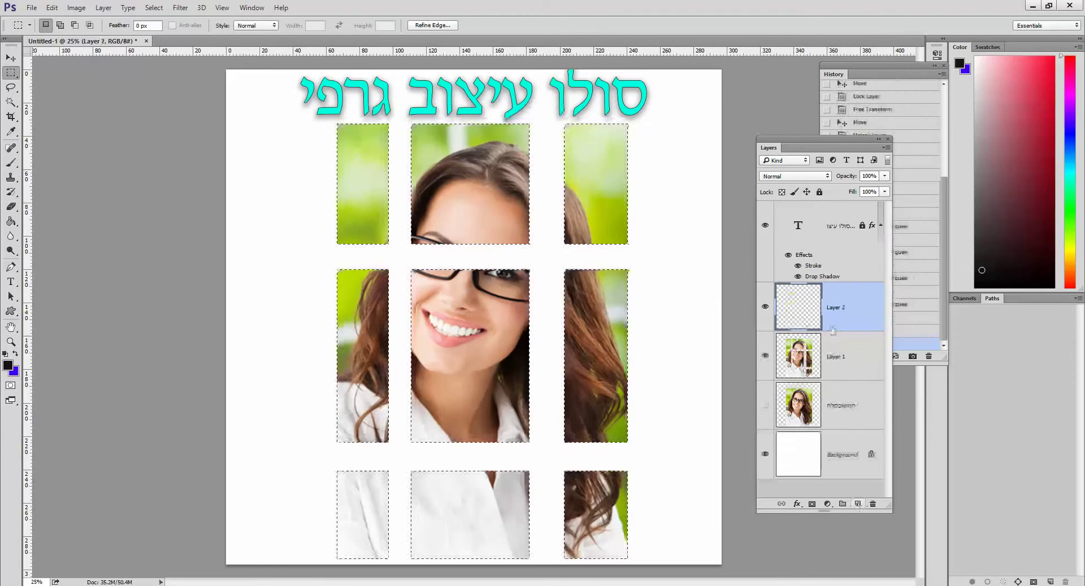
double_click(836, 308)
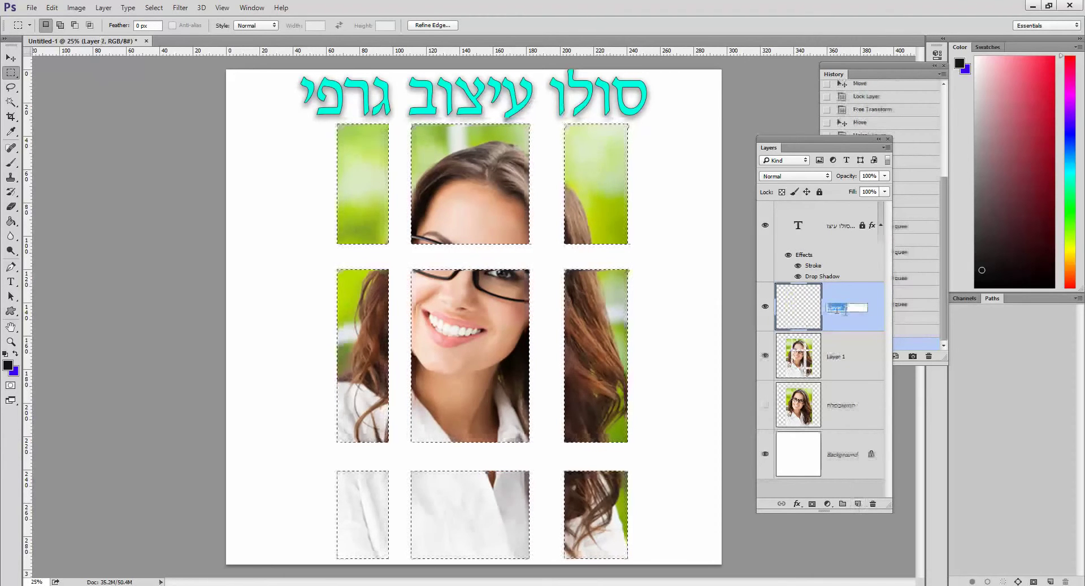
type("מסגרת")
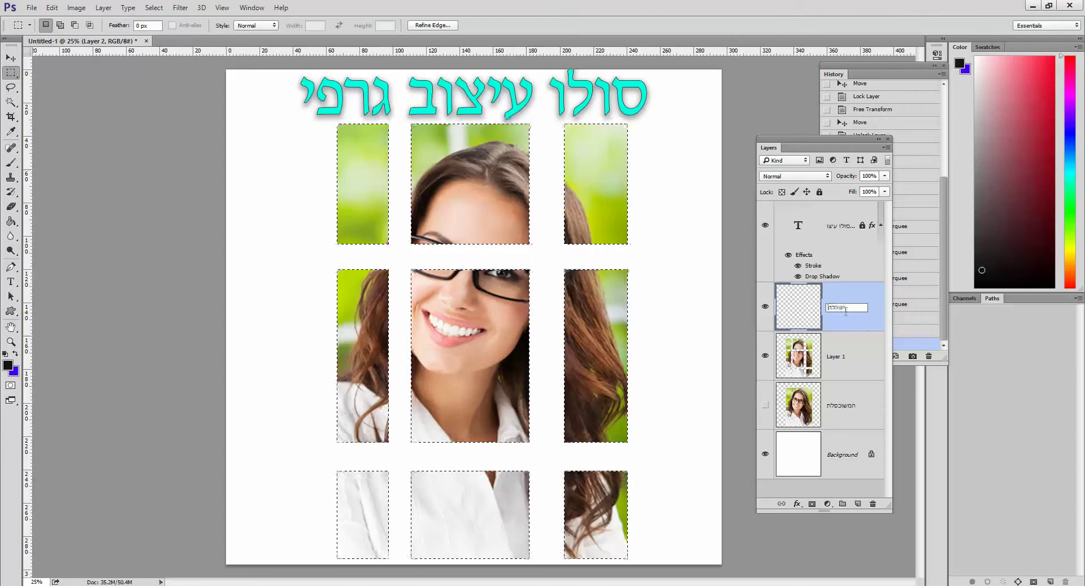
key("Return")
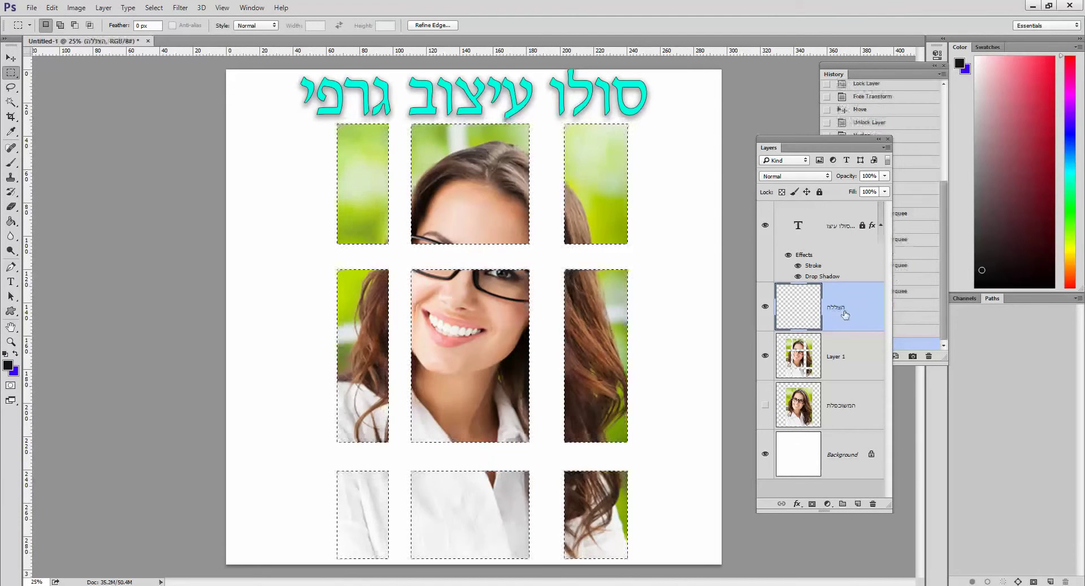
Feather the selection around the nine tiles.
left_click(150, 9)
mouse_move(179, 154)
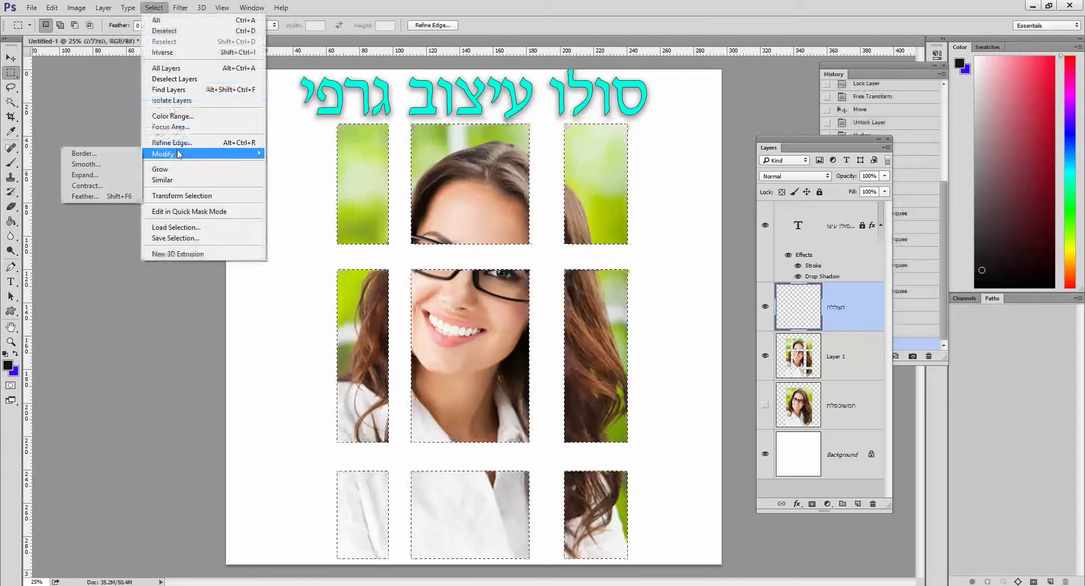
left_click(85, 196)
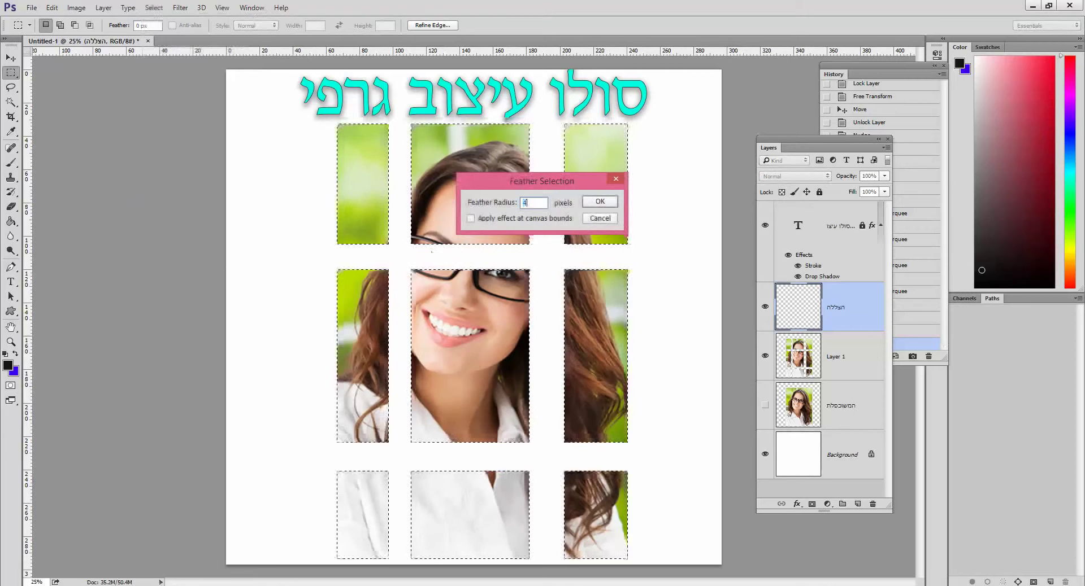
key("Return")
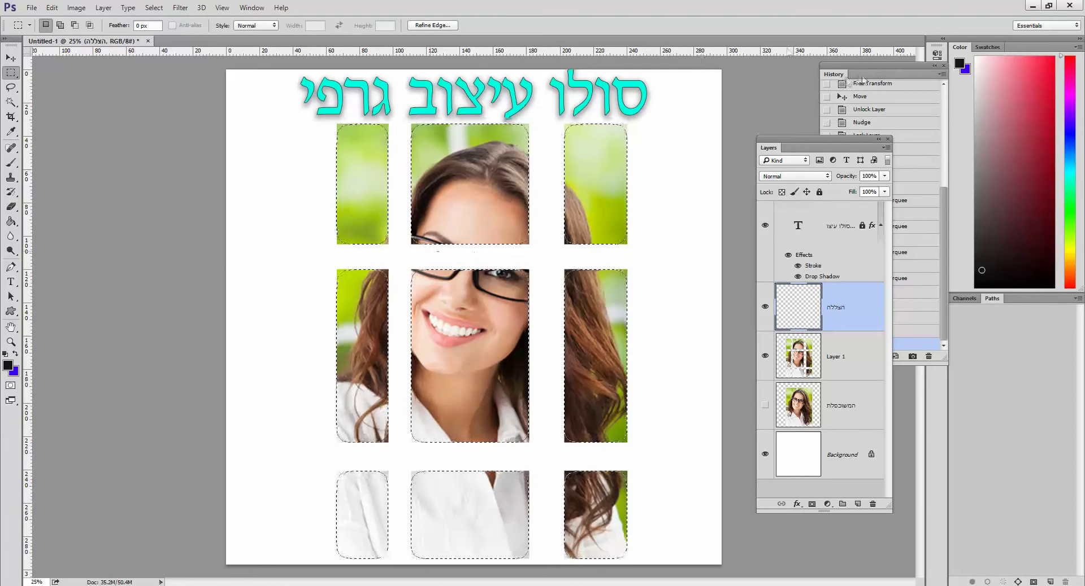
Fill the feathered selection on the הצללה layer with Black in Normal mode at 100% opacity, and deselect.
left_click_drag(856, 79, 74, 102)
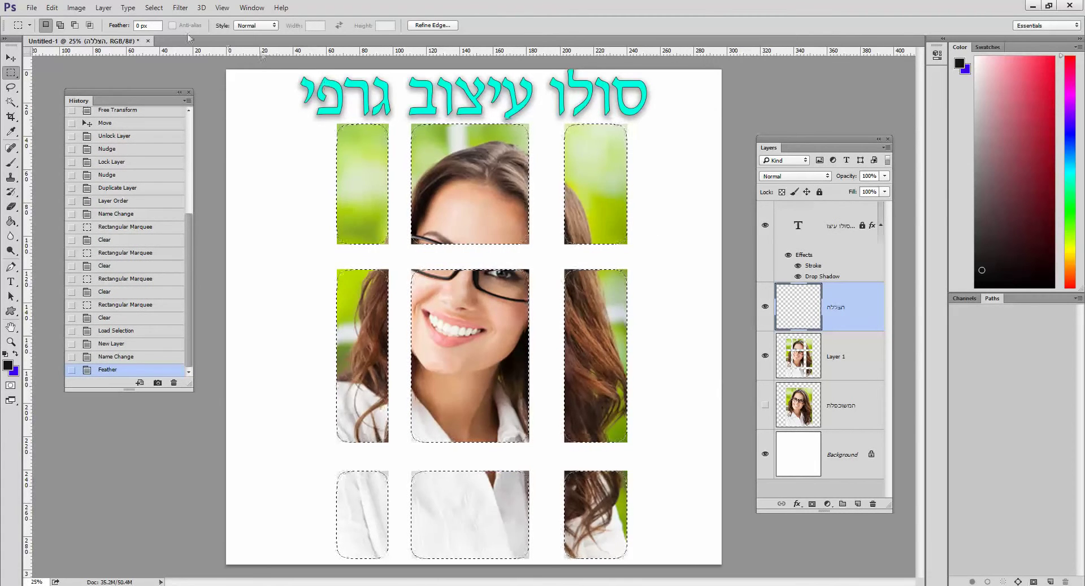
left_click(51, 8)
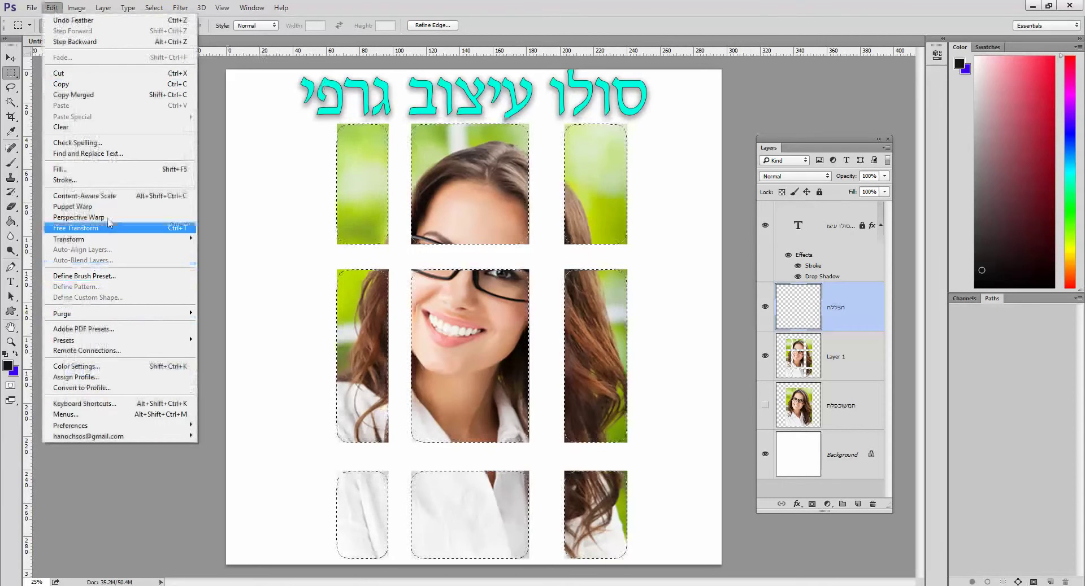
left_click(152, 170)
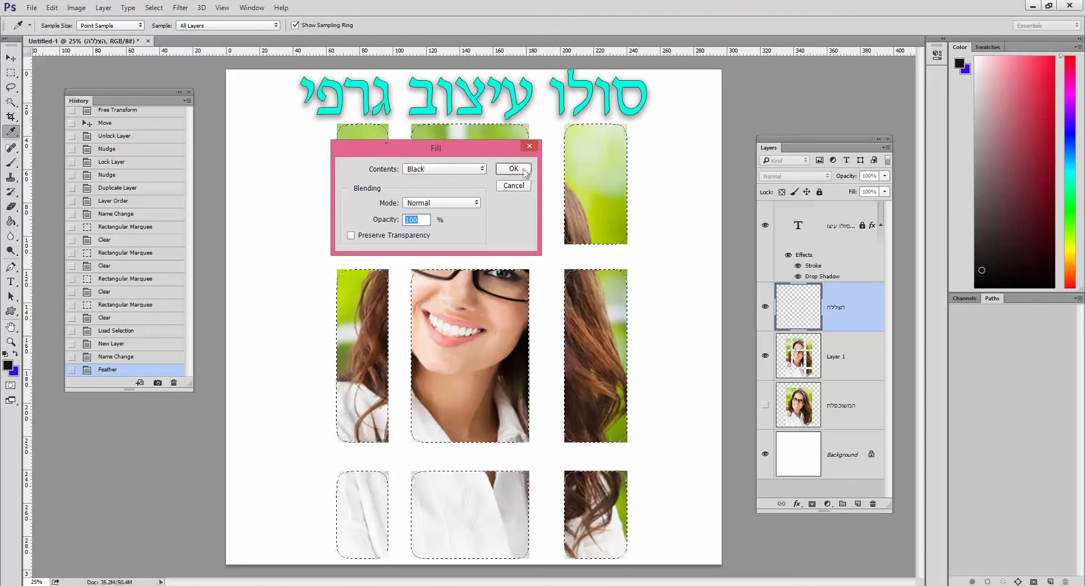
left_click(513, 169)
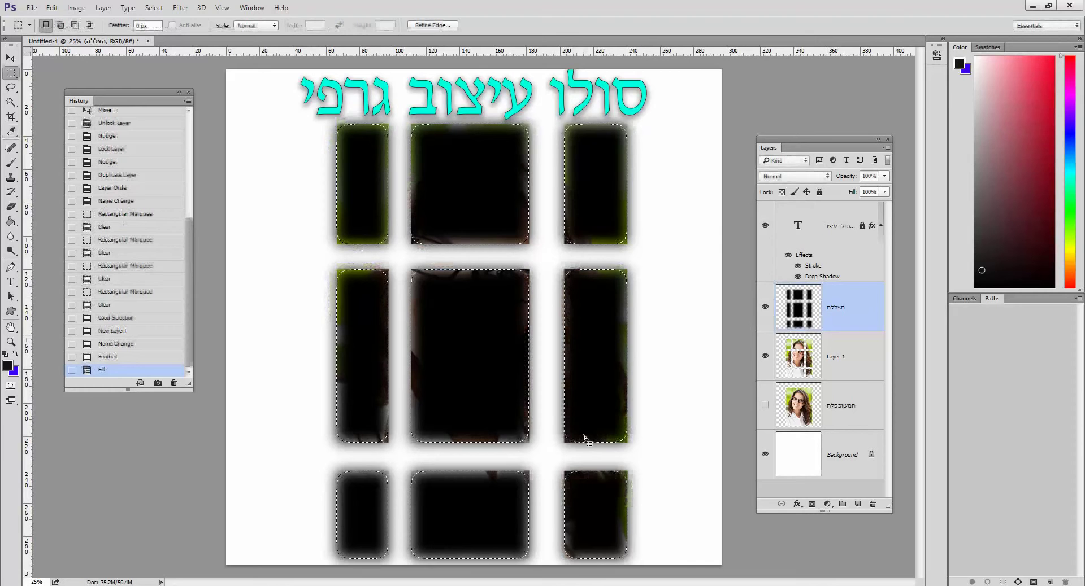
left_click(153, 8)
left_click(163, 30)
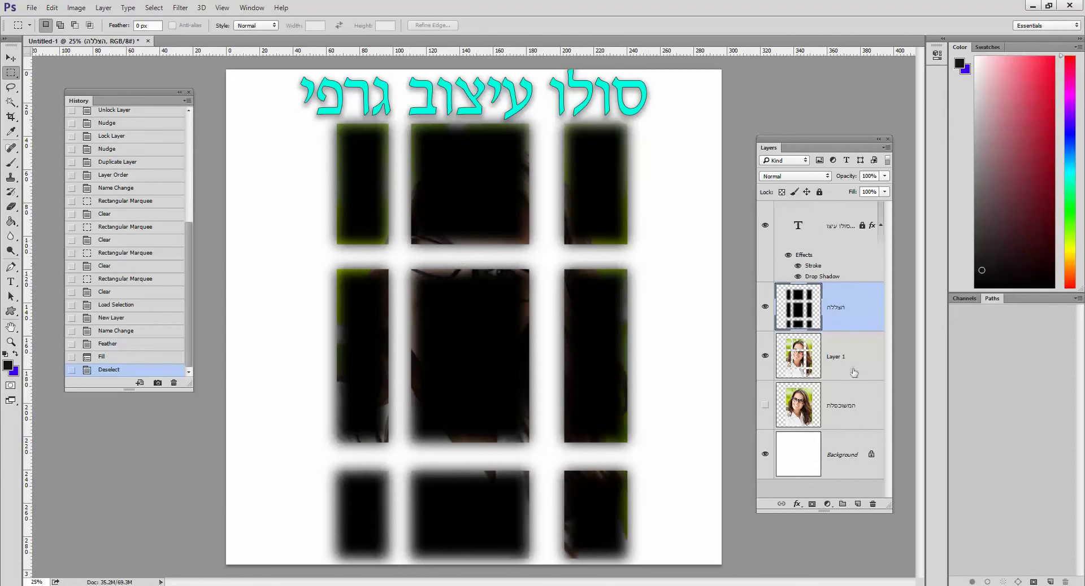
Place Layer 1 above the הצללה layer and make the המשוכפלת layer visible.
left_click_drag(854, 373, 847, 293)
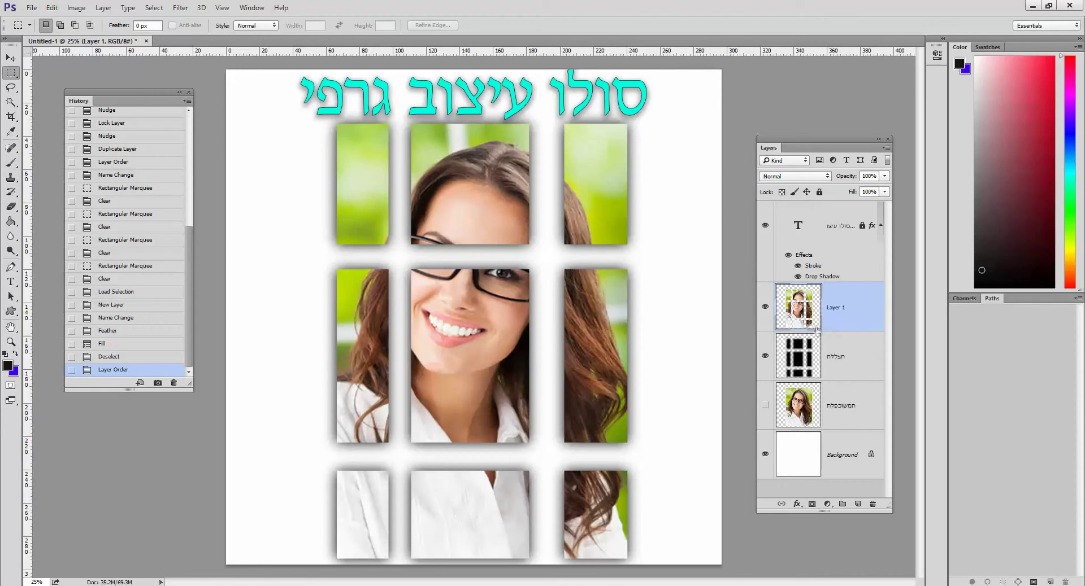
left_click(765, 406)
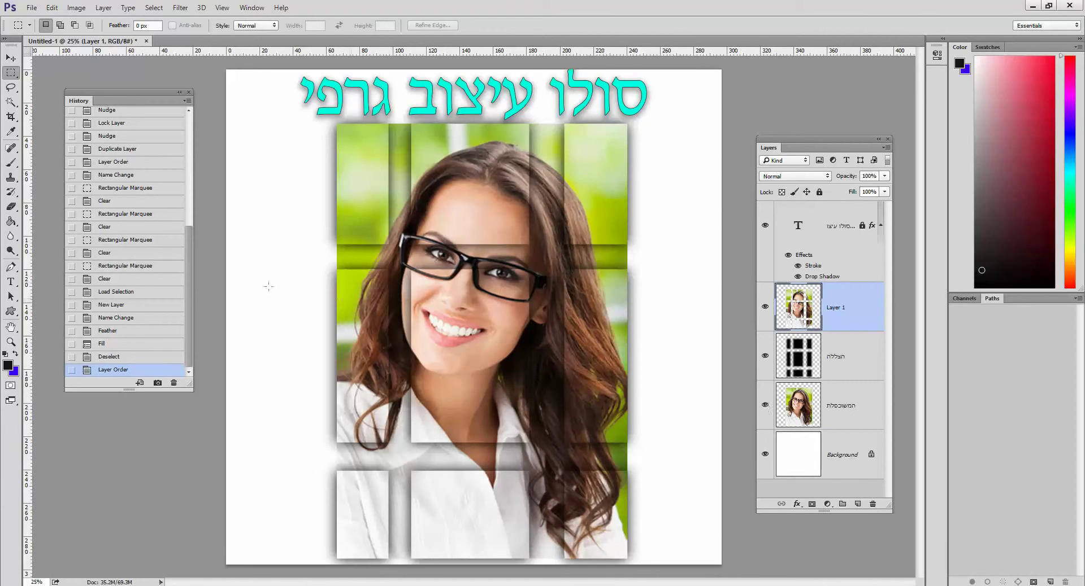
Inspect the tile shadows up close and duplicate the הצללה layer to strengthen them.
left_click(11, 342)
left_click(435, 325)
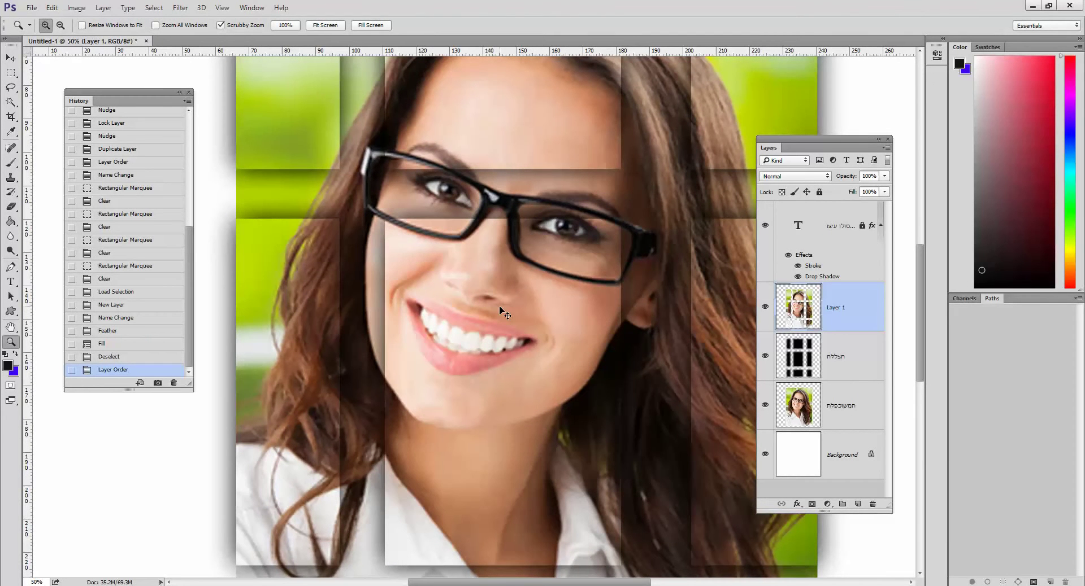
key("ctrl+0")
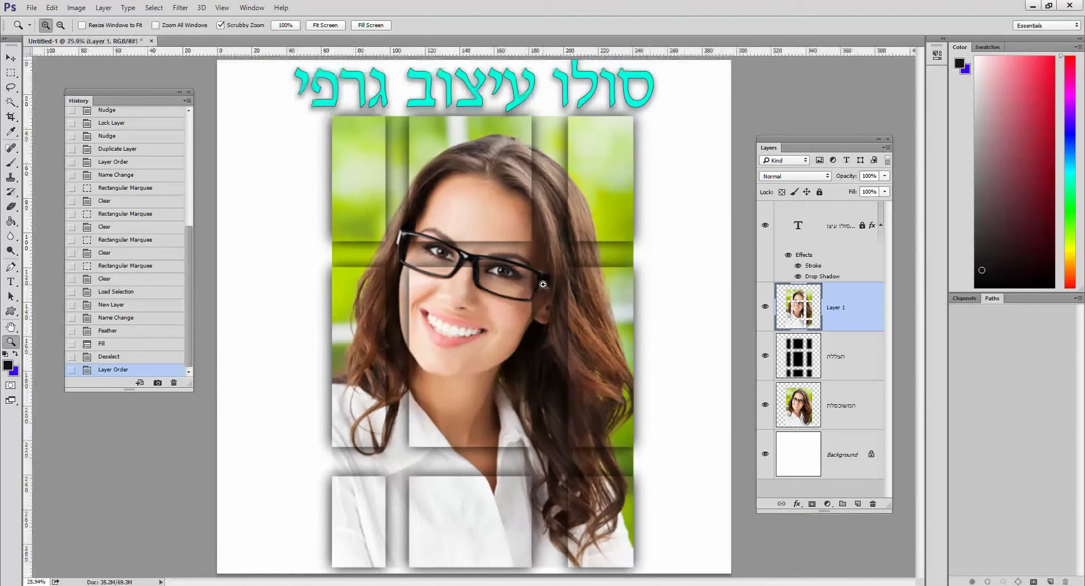
left_click(856, 359)
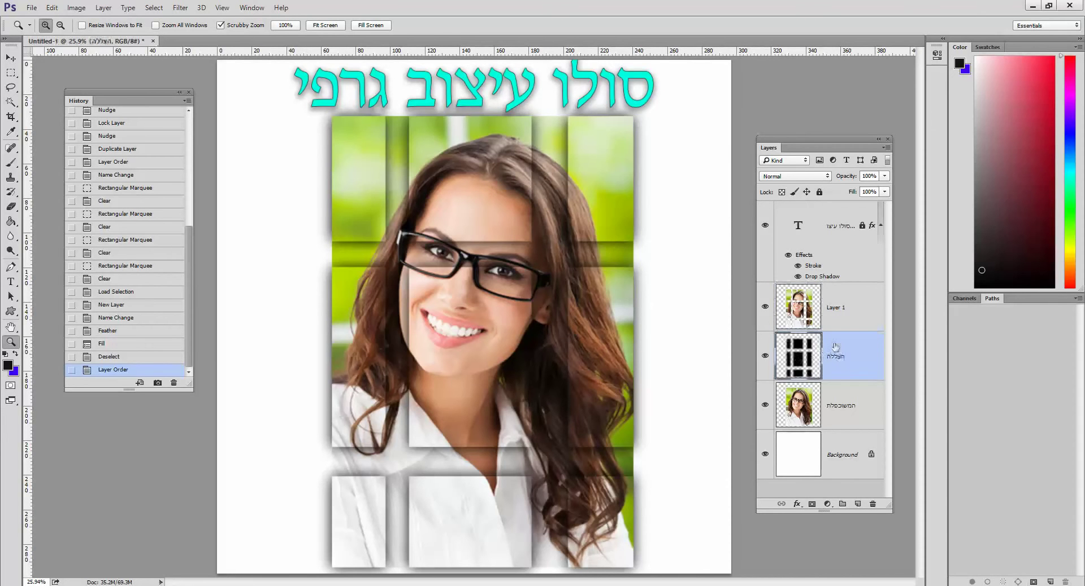
left_click_drag(836, 347, 859, 502)
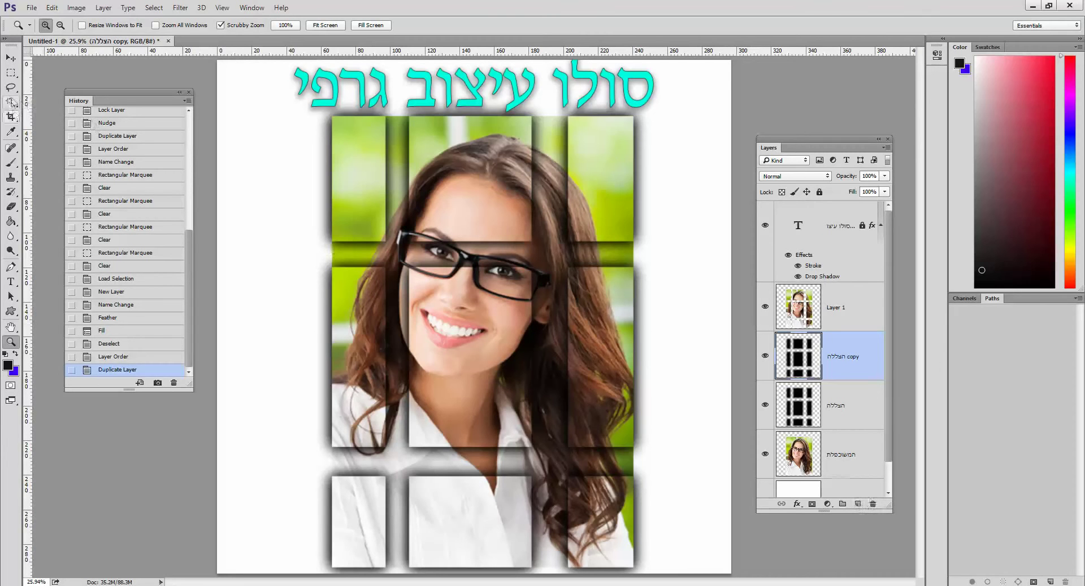
Crop the canvas to the outer edges of the portrait, cutting off the white margins and the title.
left_click(10, 117)
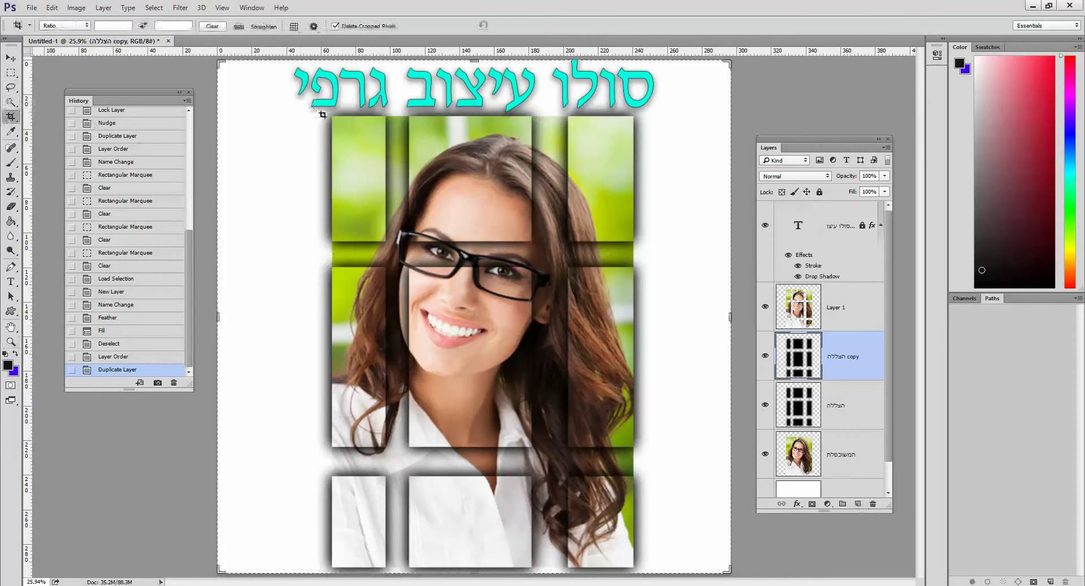
left_click_drag(334, 119, 634, 566)
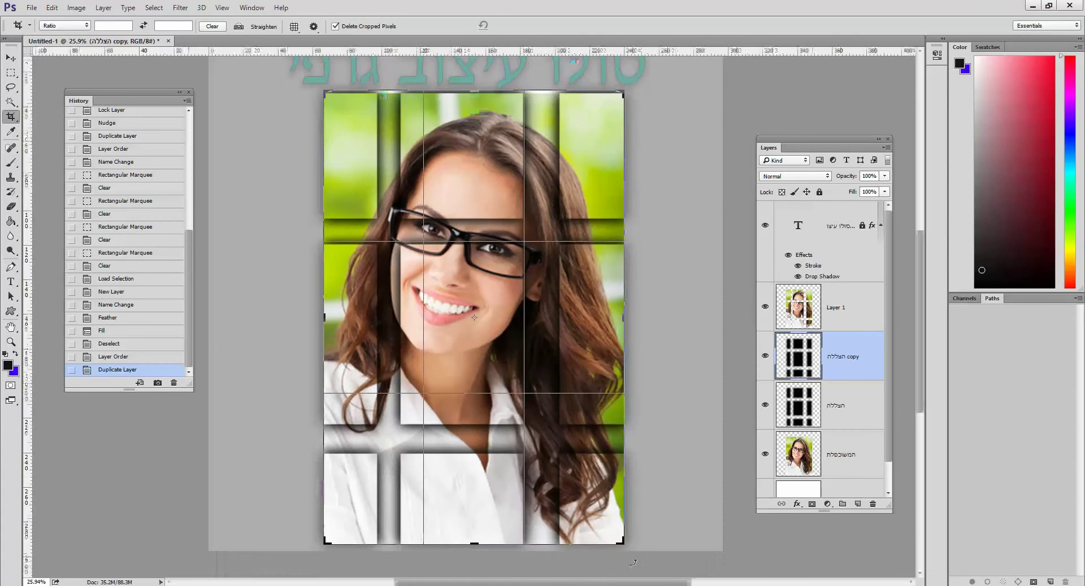
key("Return")
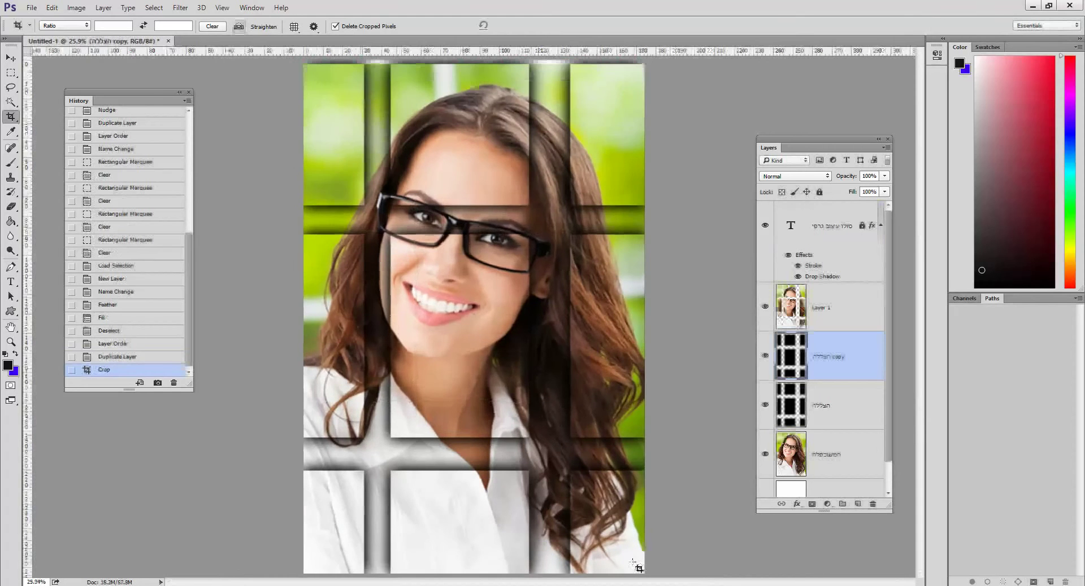
Add a new layer at the top of the stack above the title text, and draw a rectangular selection around the portrait.
left_click(857, 504)
left_click_drag(848, 361, 839, 215)
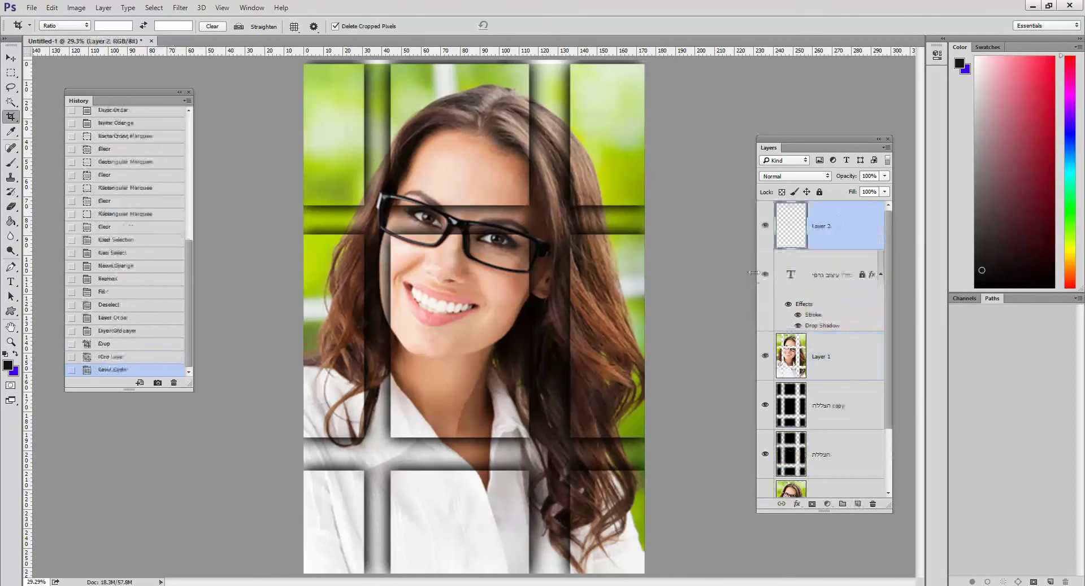
left_click(10, 73)
left_click_drag(304, 67, 655, 580)
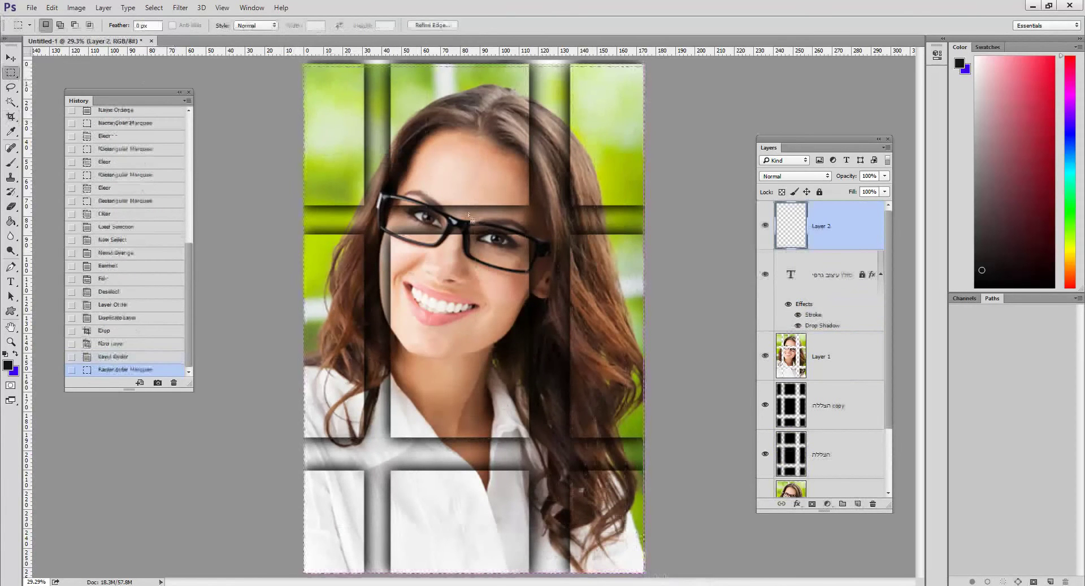
Try a 100 px near-black centered stroke along the selection on Layer 2, and undo it, keeping the selection.
left_click(46, 8)
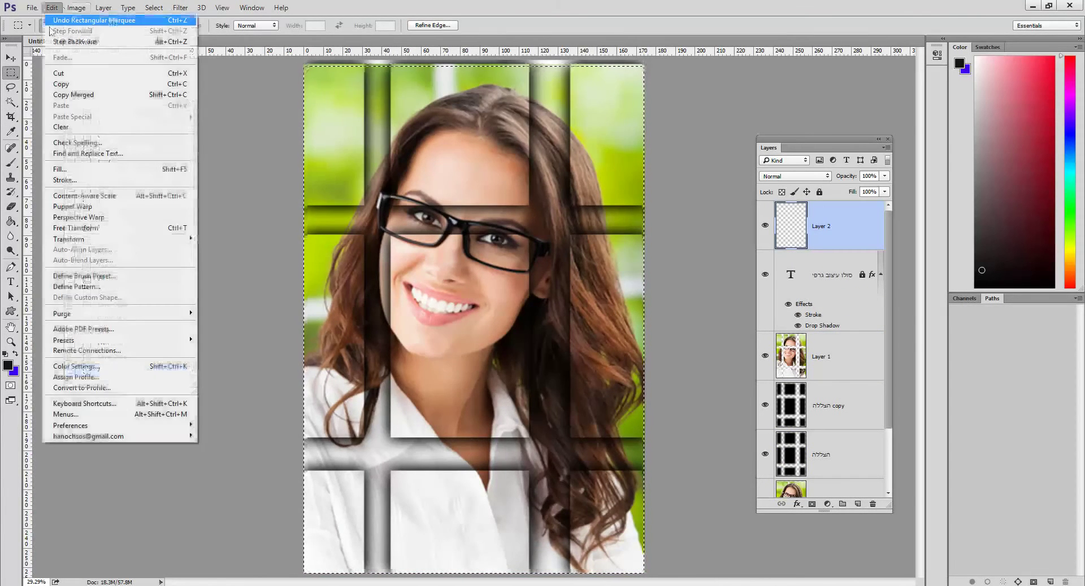
left_click(62, 172)
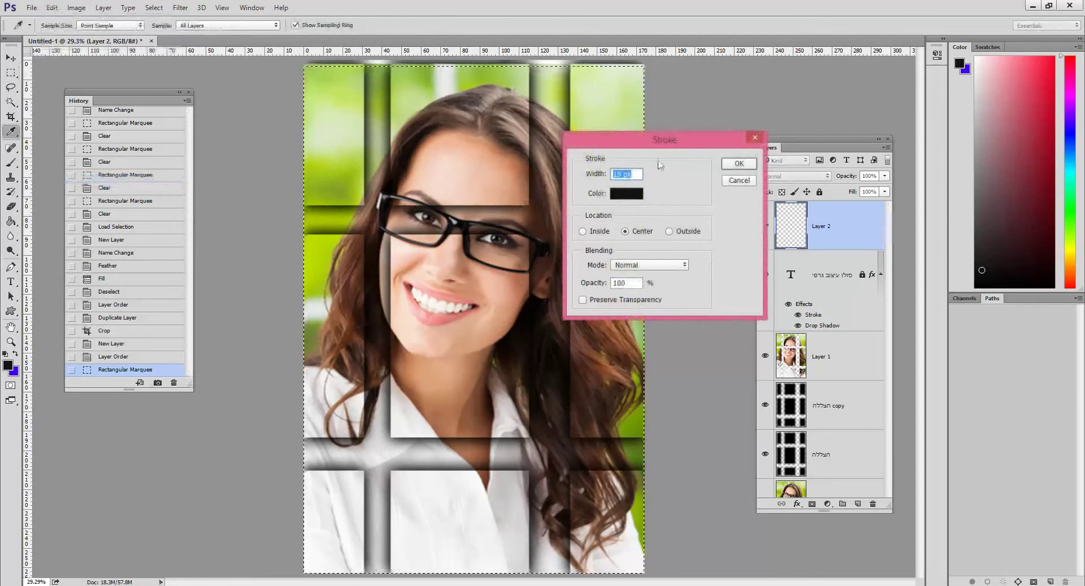
left_click_drag(664, 140, 725, 122)
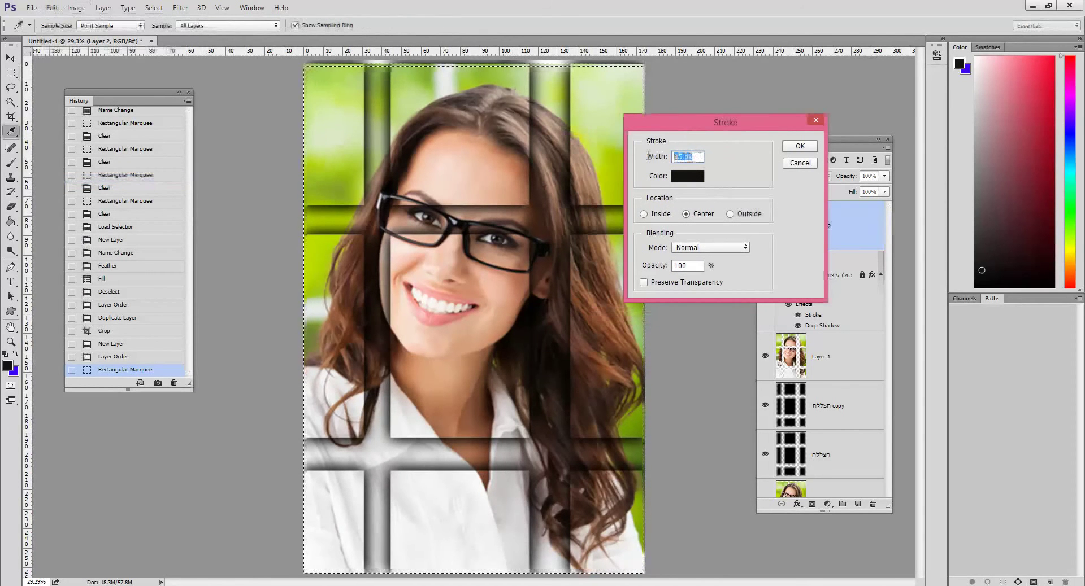
type("100")
key("Return")
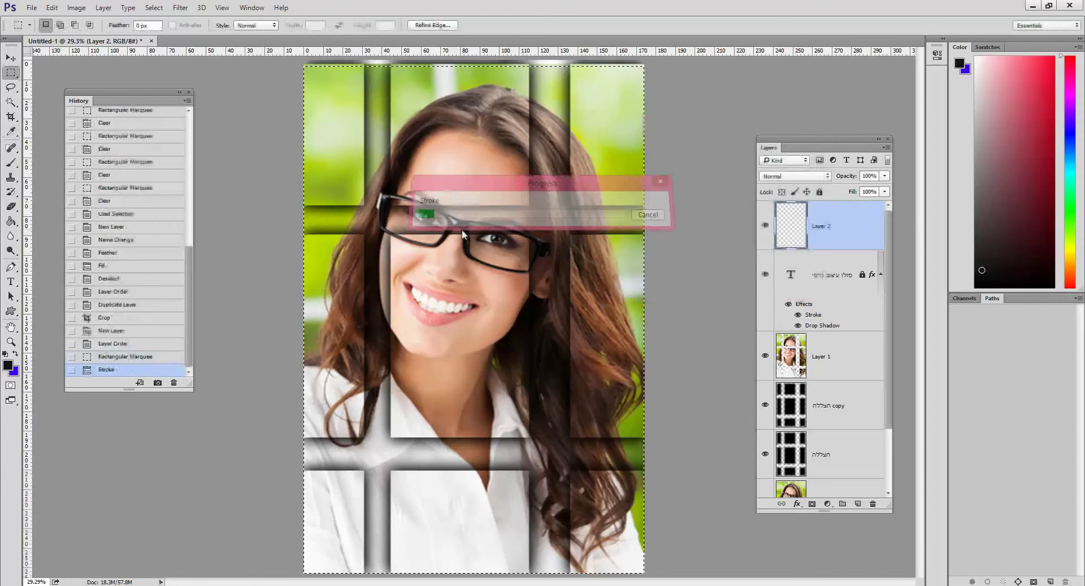
key("ctrl+d")
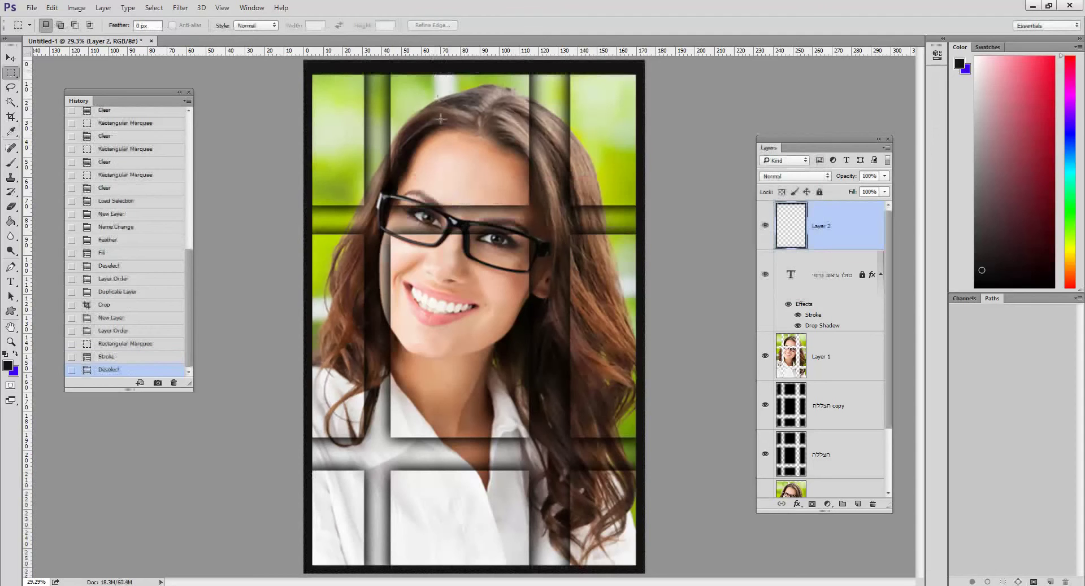
key("ctrl+z")
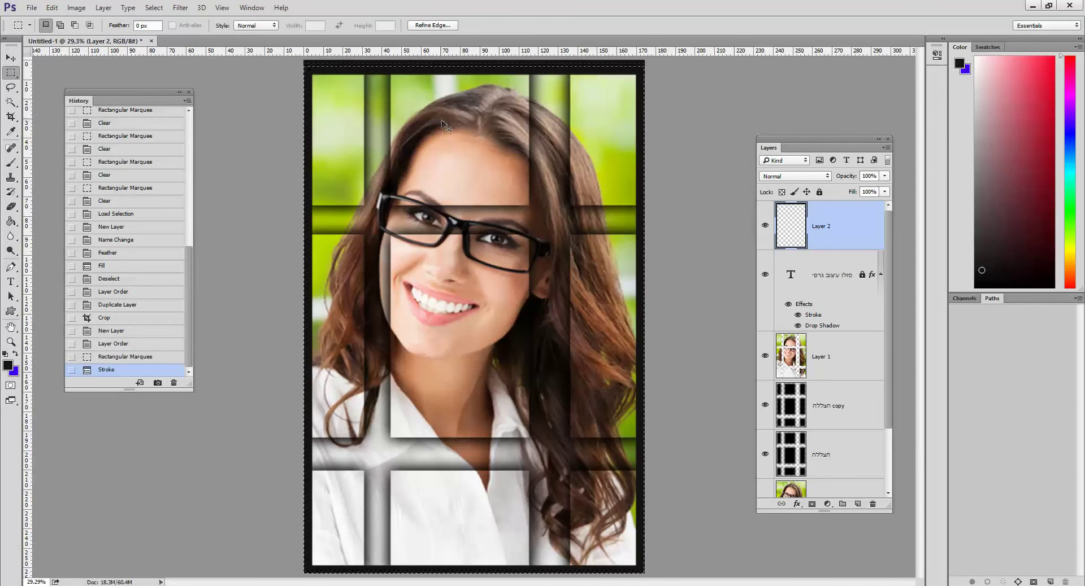
key("ctrl+z")
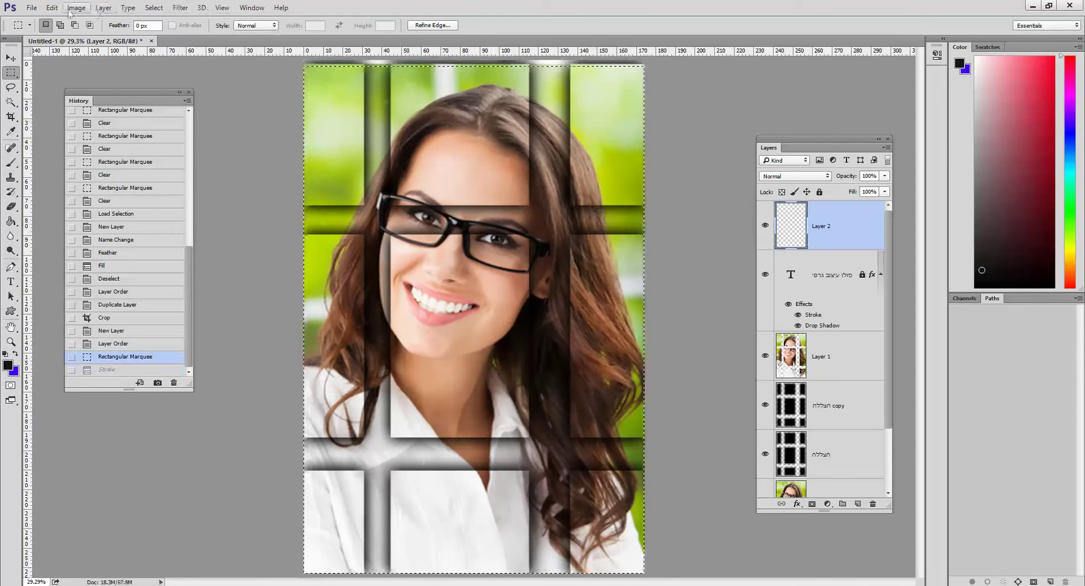
Stroke the selection on Layer 2 with a 100 px white (ffffff) border, and deselect.
left_click(51, 7)
left_click(72, 182)
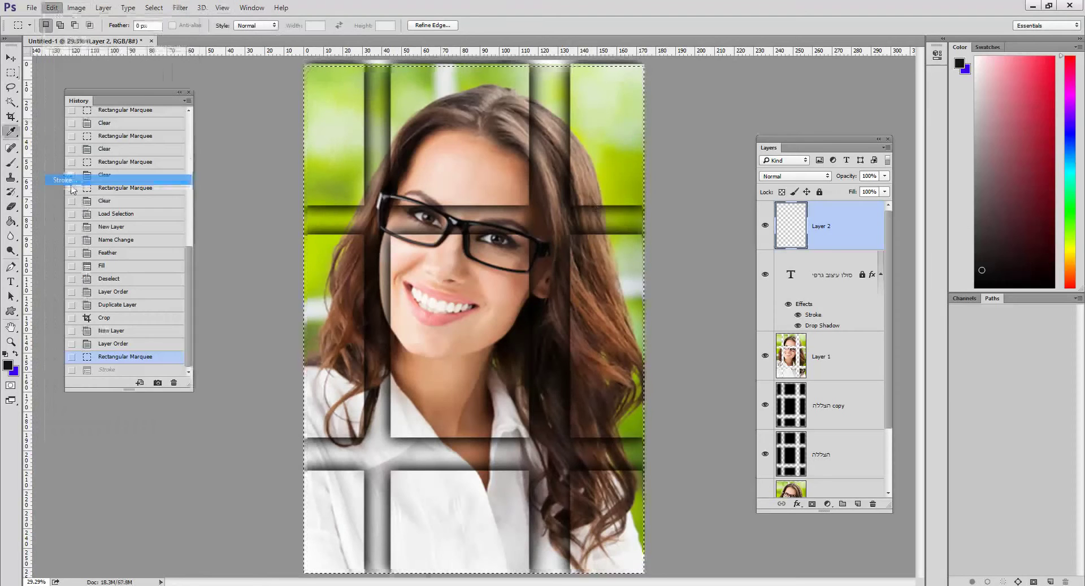
left_click(694, 174)
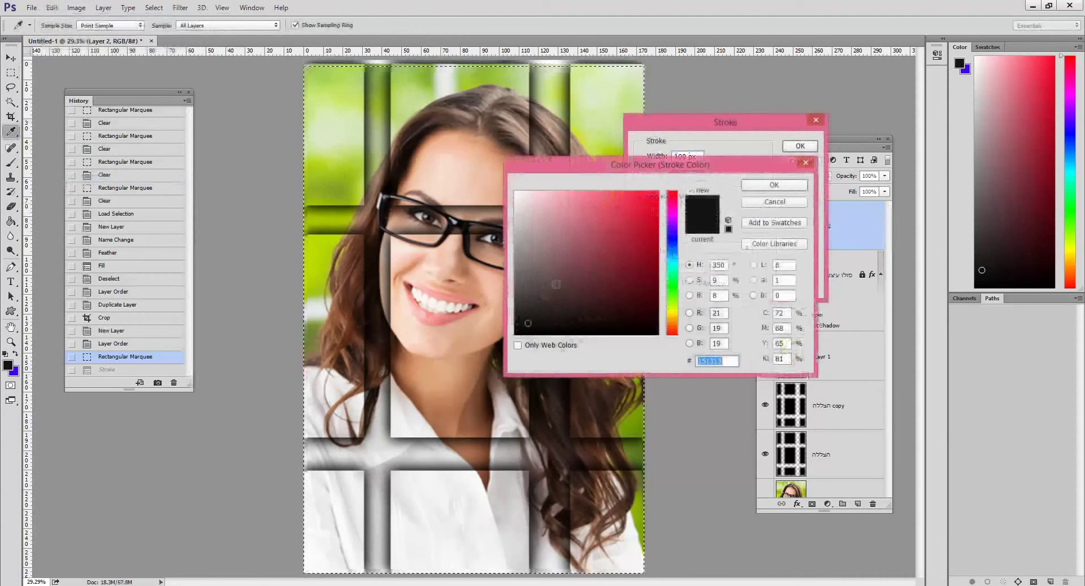
left_click(516, 192)
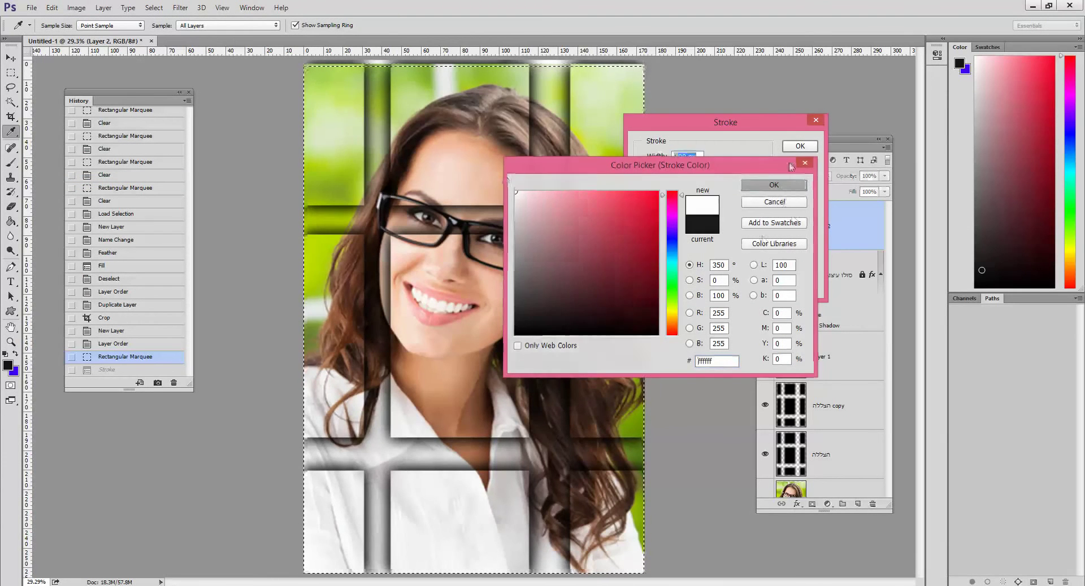
key("Return")
left_click(800, 145)
key("m")
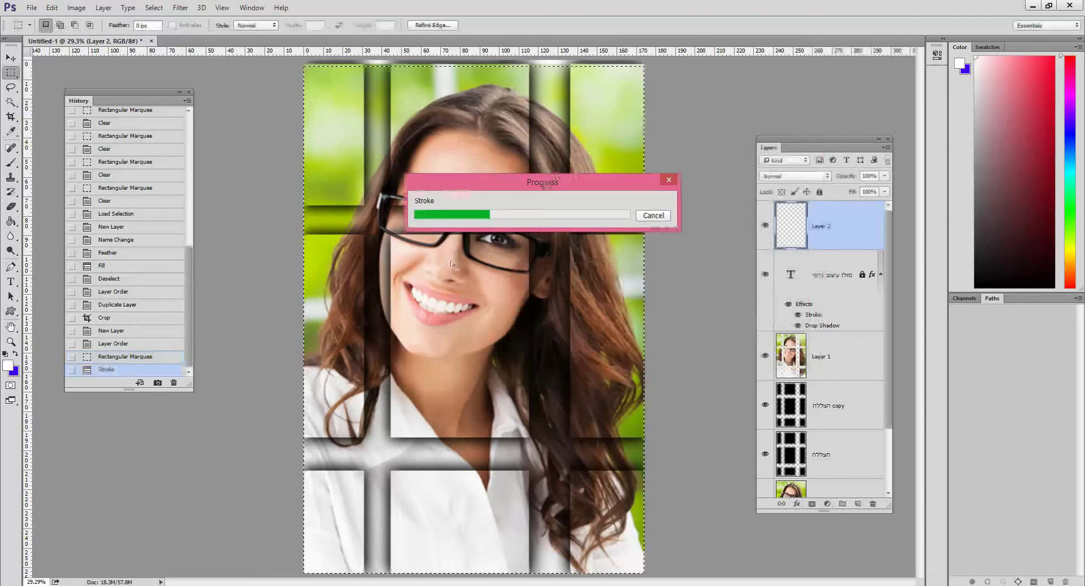
key("ctrl+d")
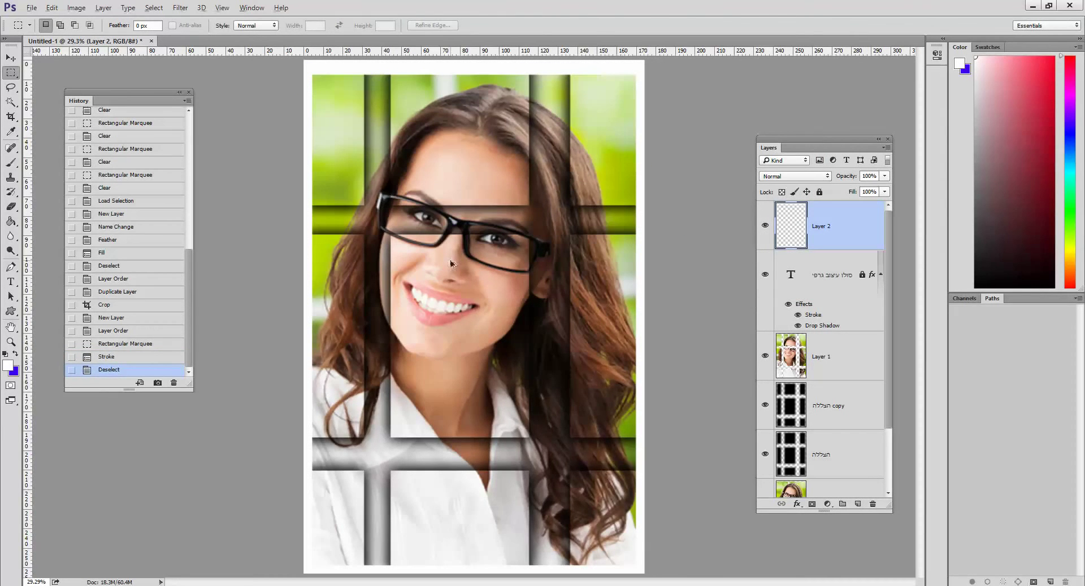
Delete the layer with the white stroke and add a new empty layer above the title text.
key("ctrl+z")
left_click_drag(830, 237, 873, 504)
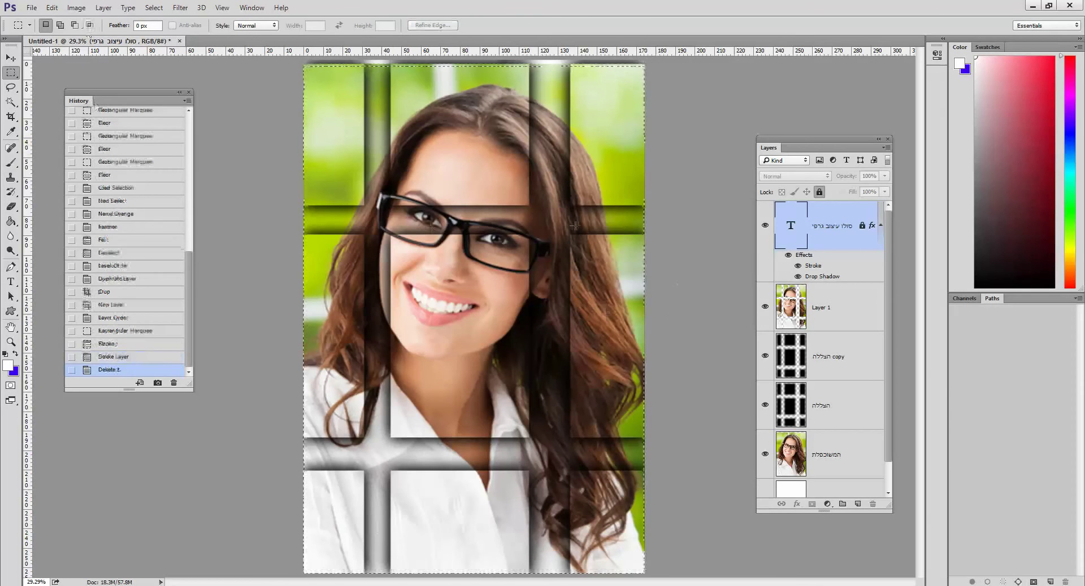
left_click(858, 504)
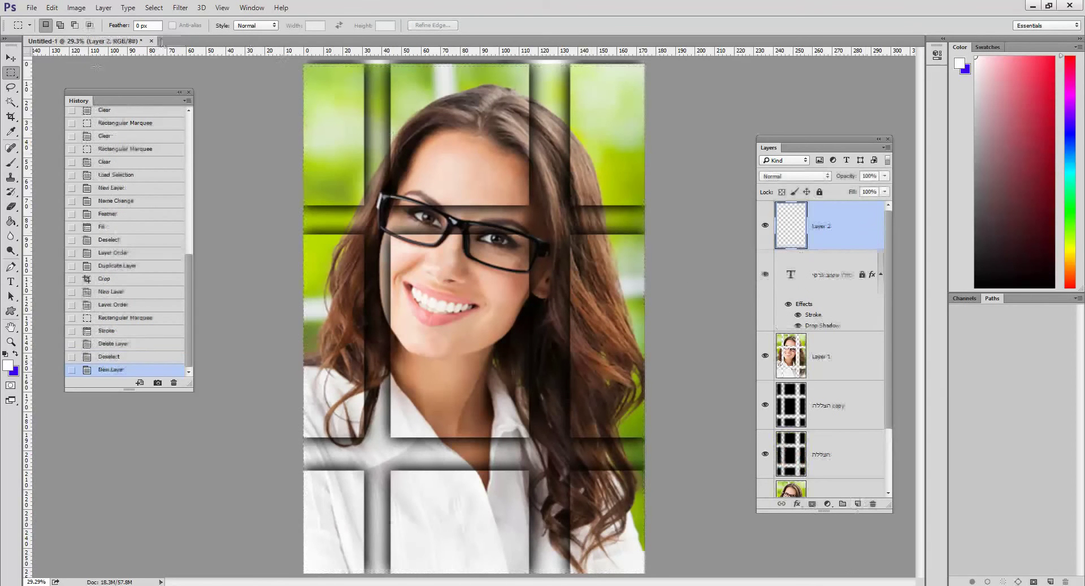
Select the whole canvas, fill the new layer with White in Normal mode at 100% opacity, and deselect.
key("ctrl+a")
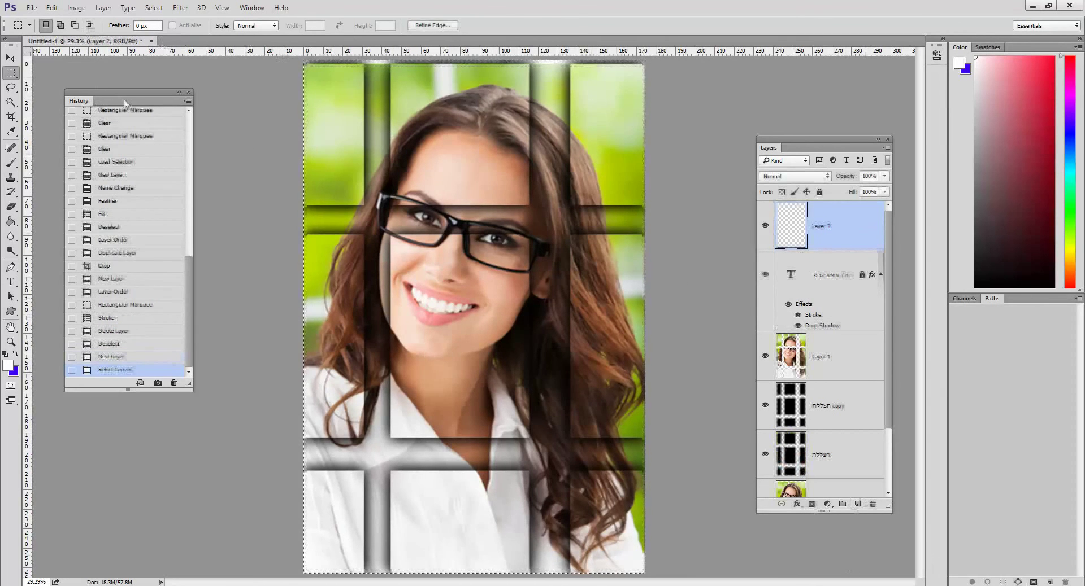
left_click(51, 7)
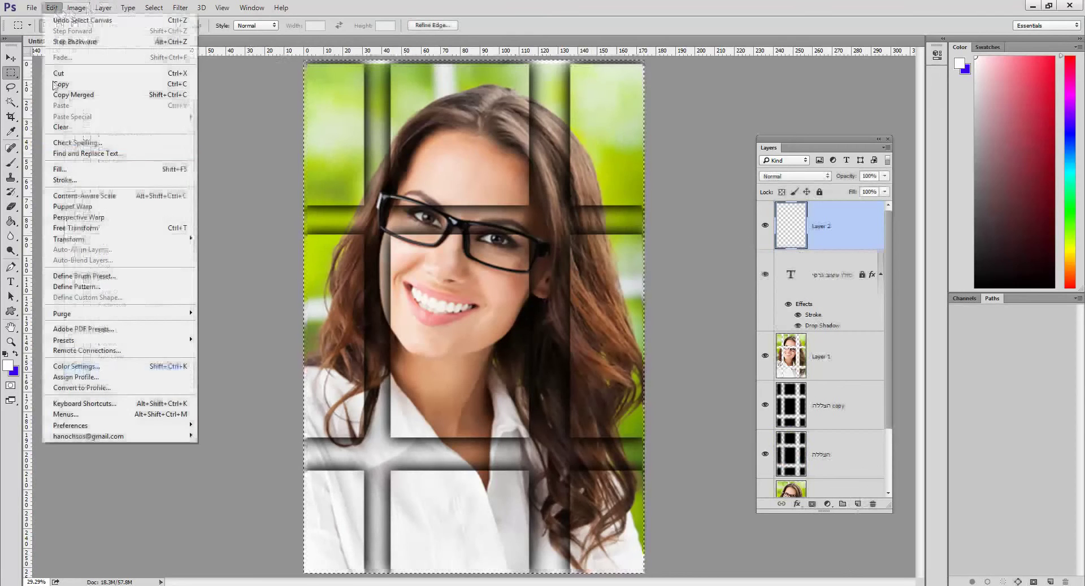
left_click(79, 169)
left_click(444, 169)
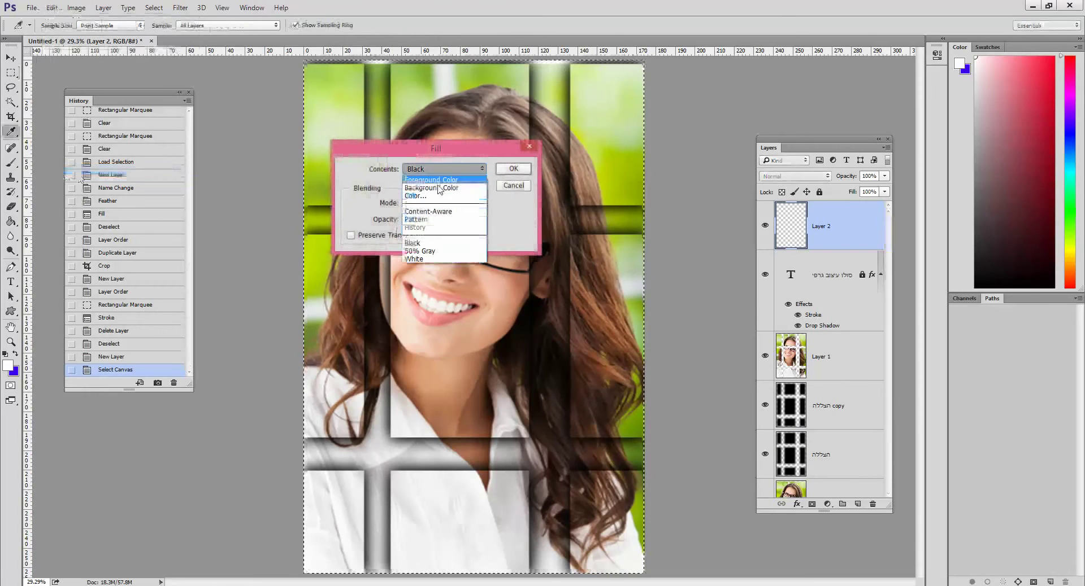
left_click(421, 264)
left_click(513, 168)
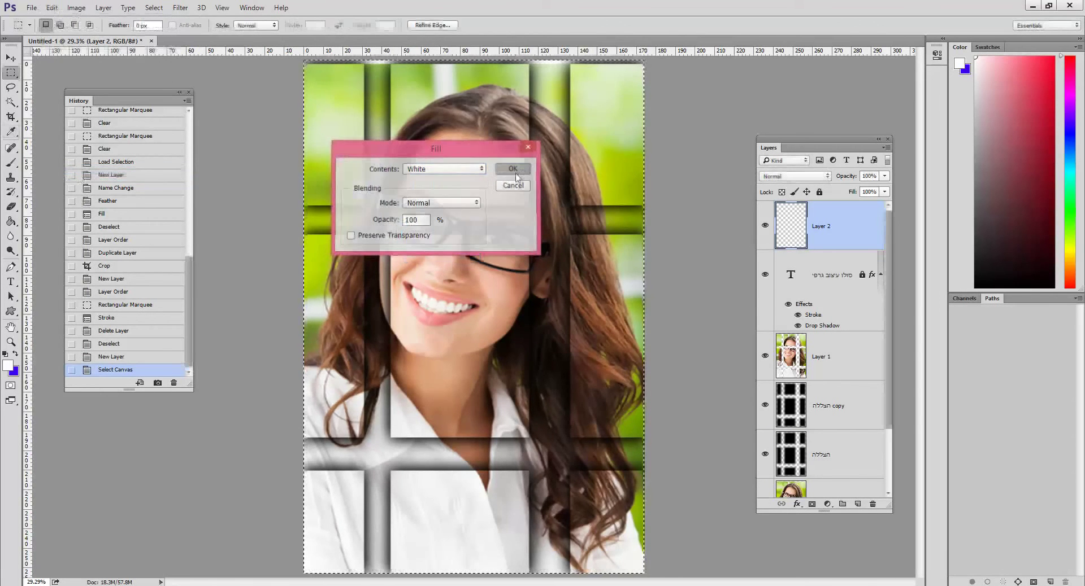
left_click(154, 7)
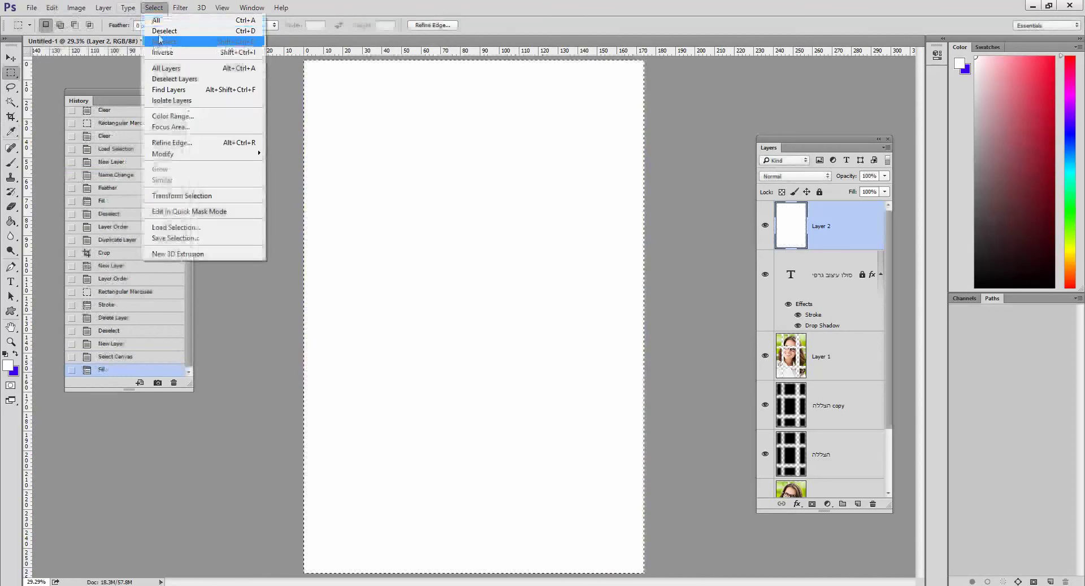
left_click(163, 30)
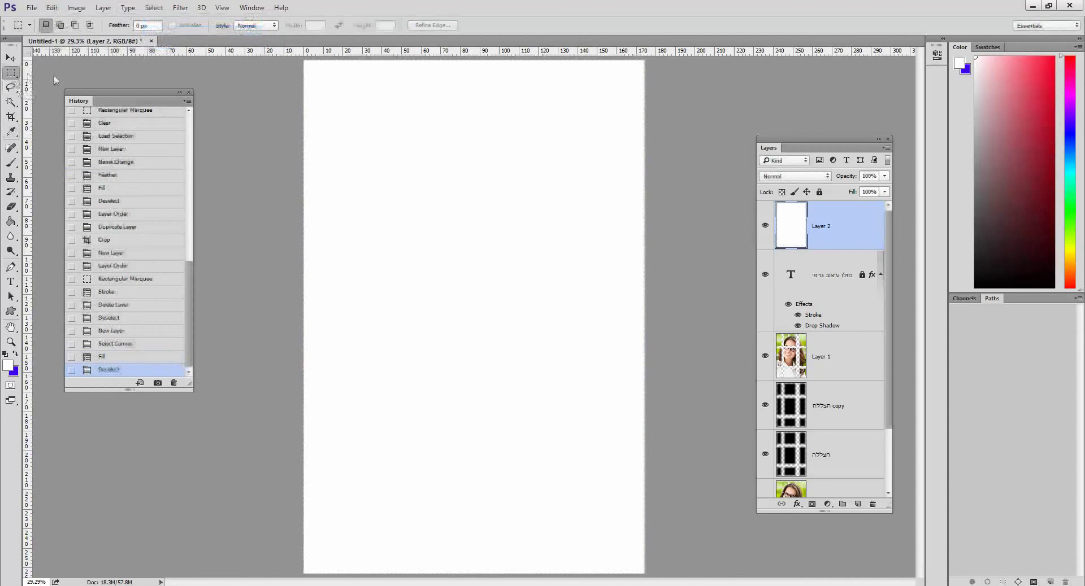
Clear the white layer's center twice through a rectangular selection inset about 10 mm from the canvas edges and feathered 185 pixels, and deselect.
left_click(12, 74)
left_click(63, 72)
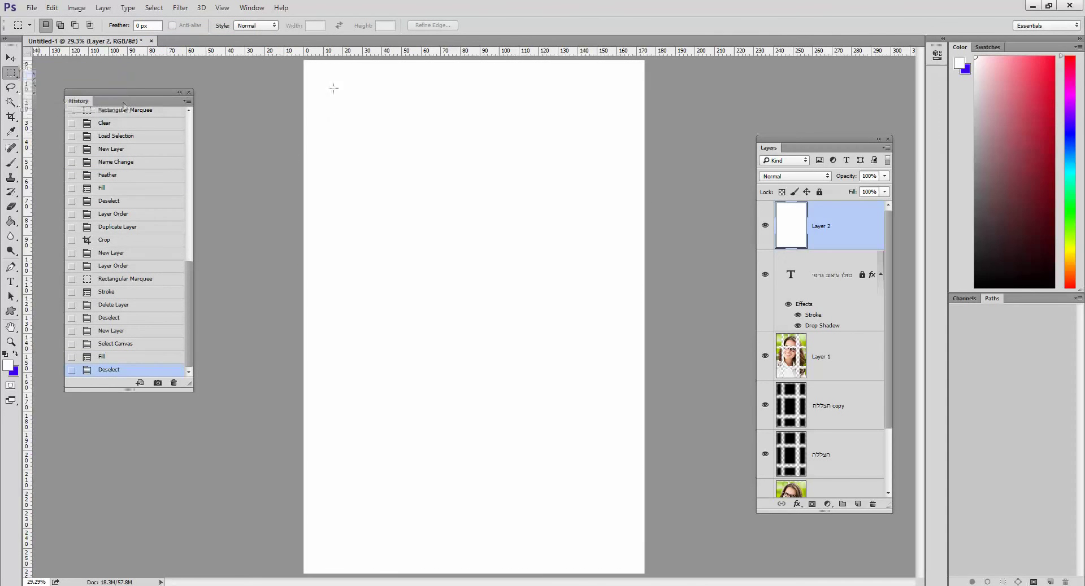
left_click_drag(328, 80, 624, 557)
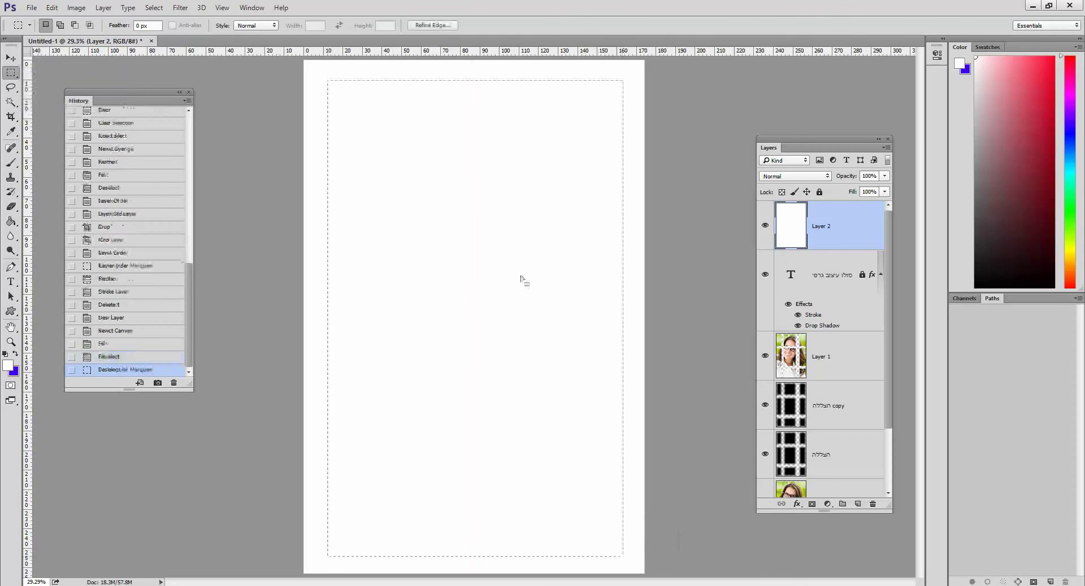
right_click(472, 158)
left_click(502, 187)
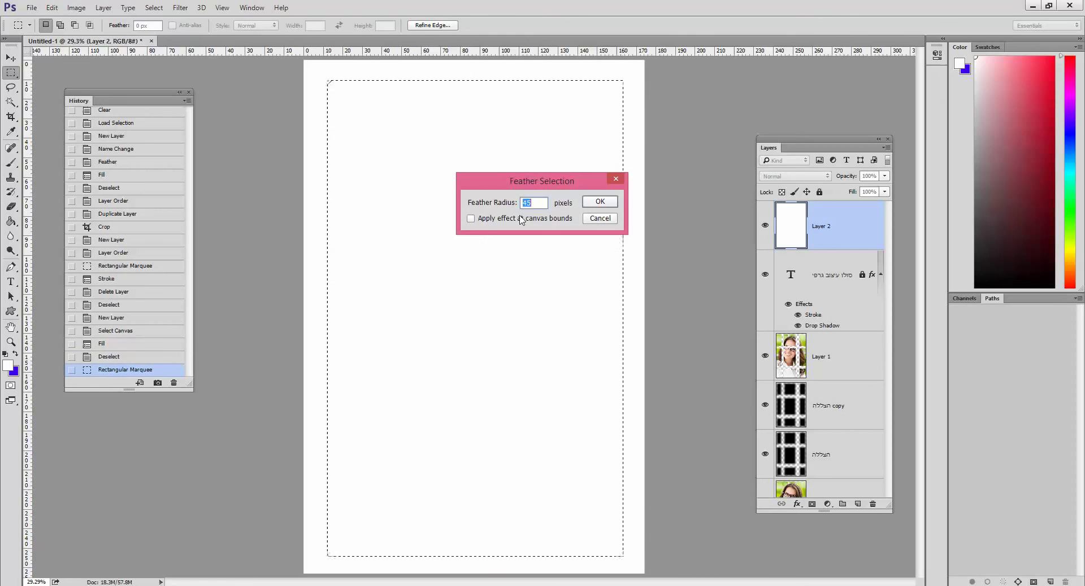
type("185")
key("Return")
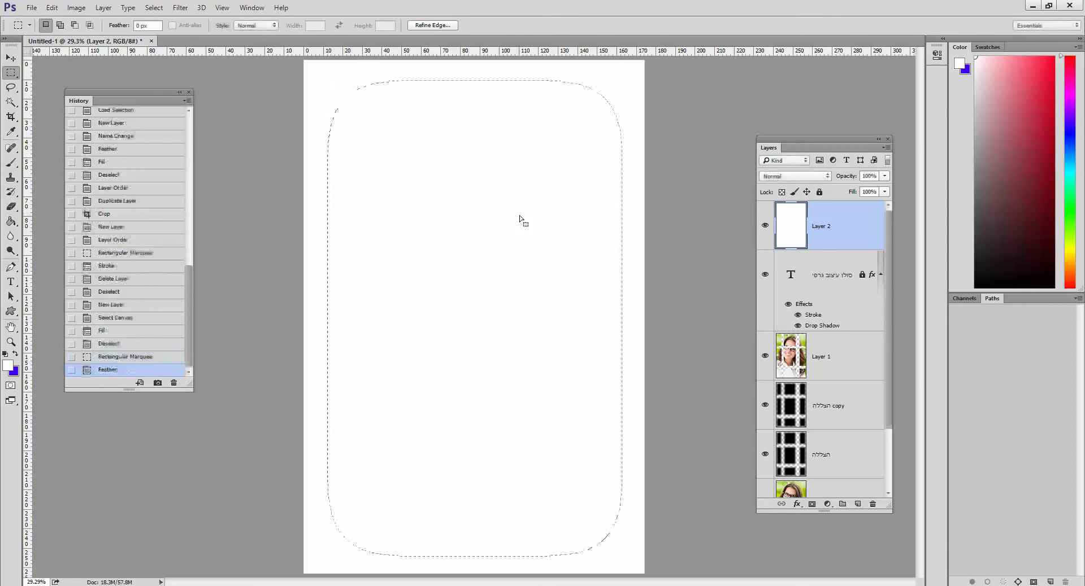
key("Delete")
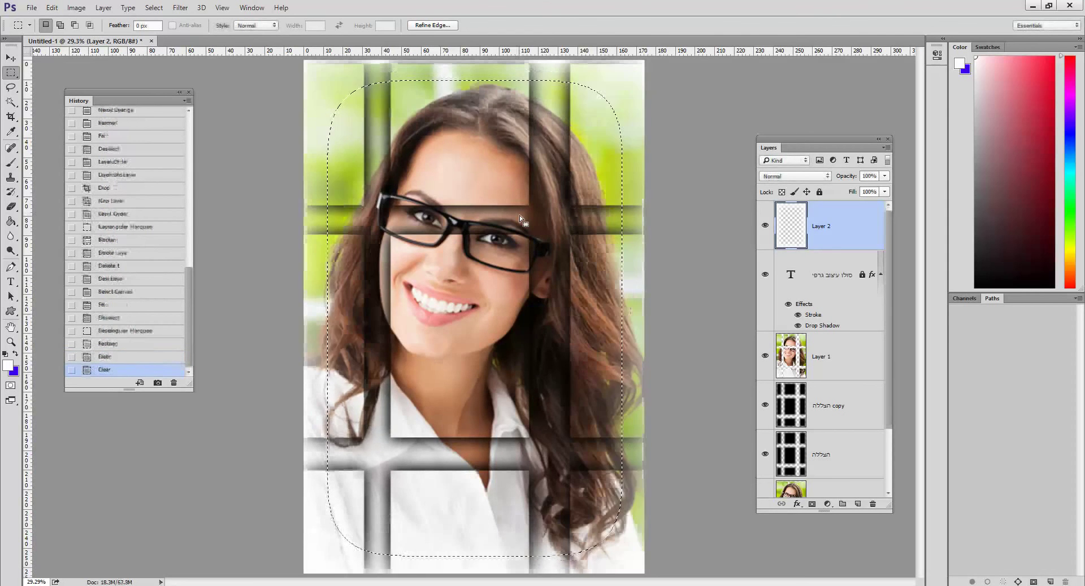
key("ctrl+d")
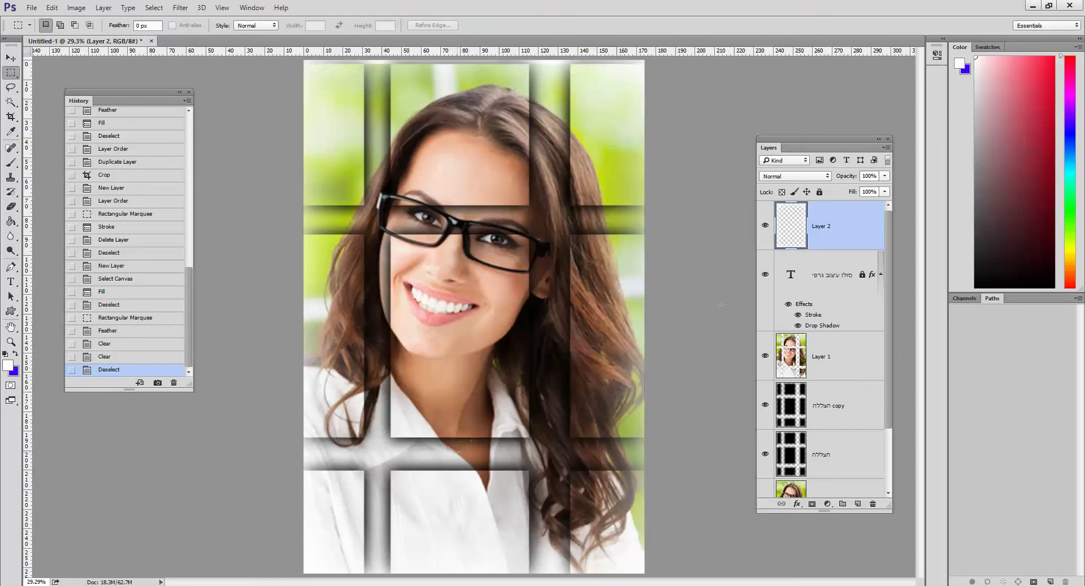
Revert the document through its history to the Layer Order state that precedes the shadow layer's duplication and the crop.
left_click(120, 280)
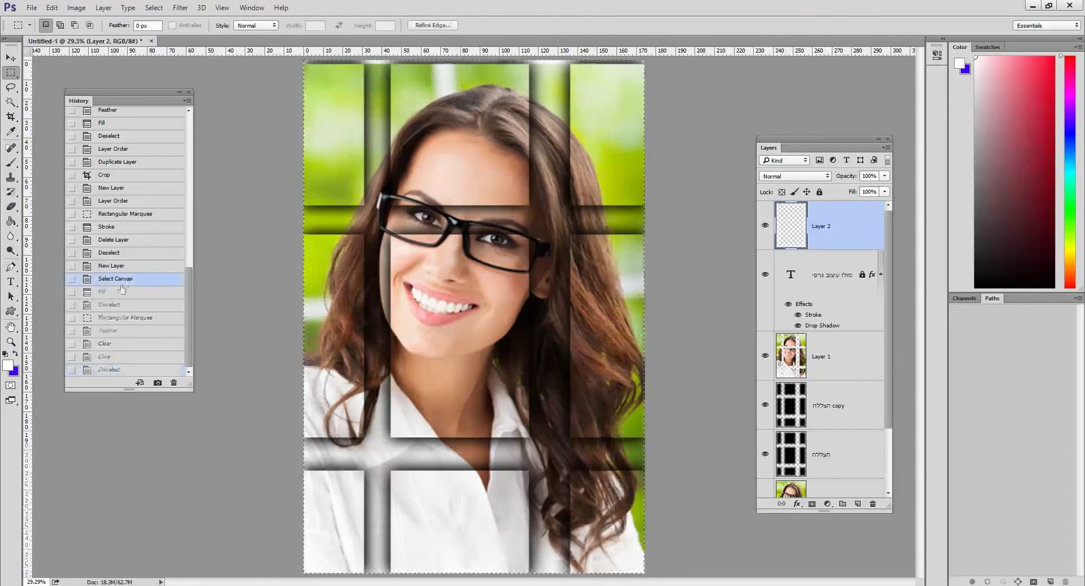
left_click(138, 241)
left_click(136, 214)
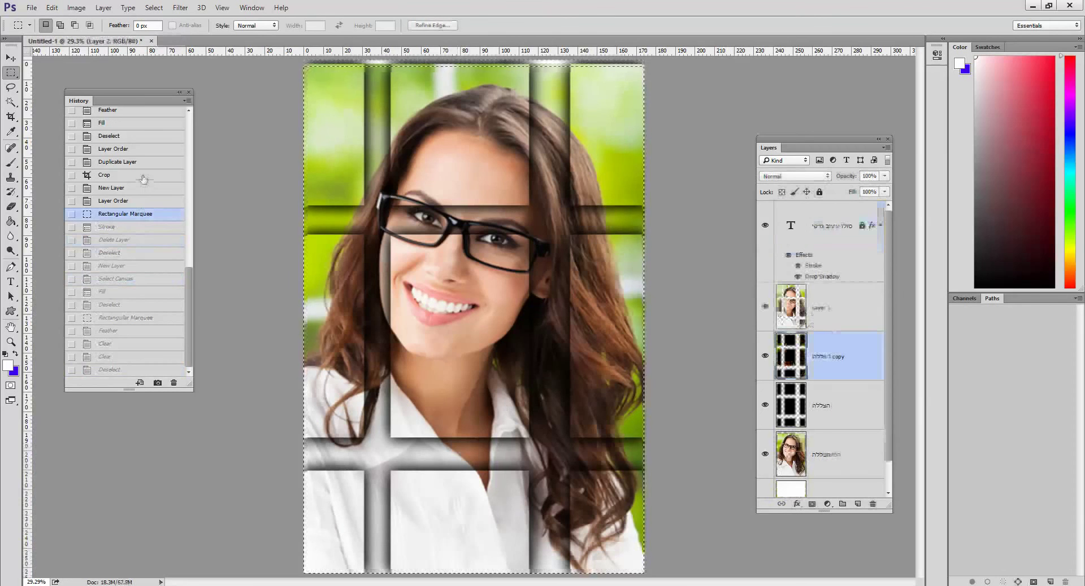
left_click(113, 149)
scroll(169, 229, "up", 3)
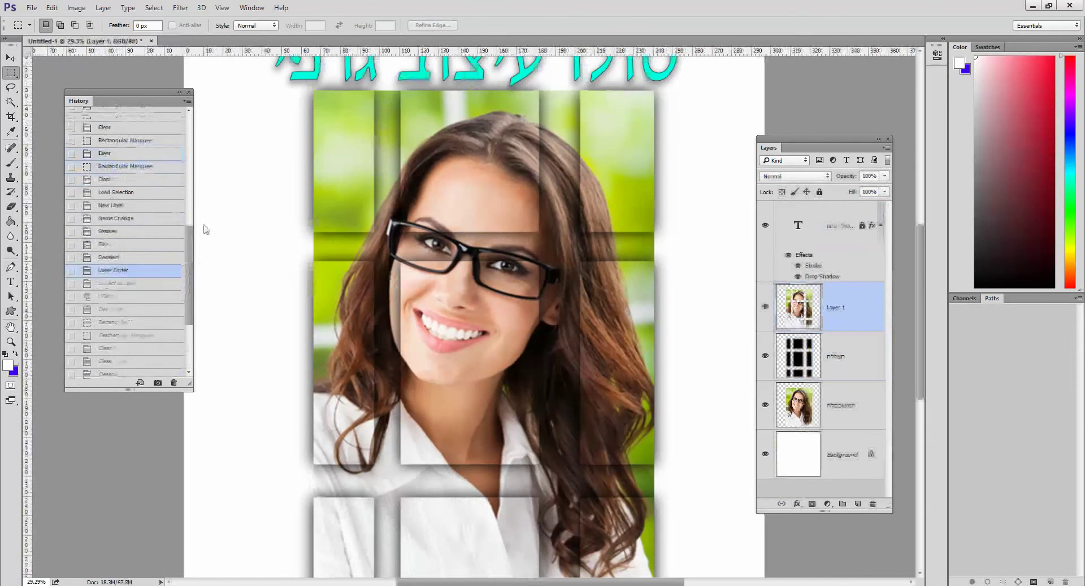